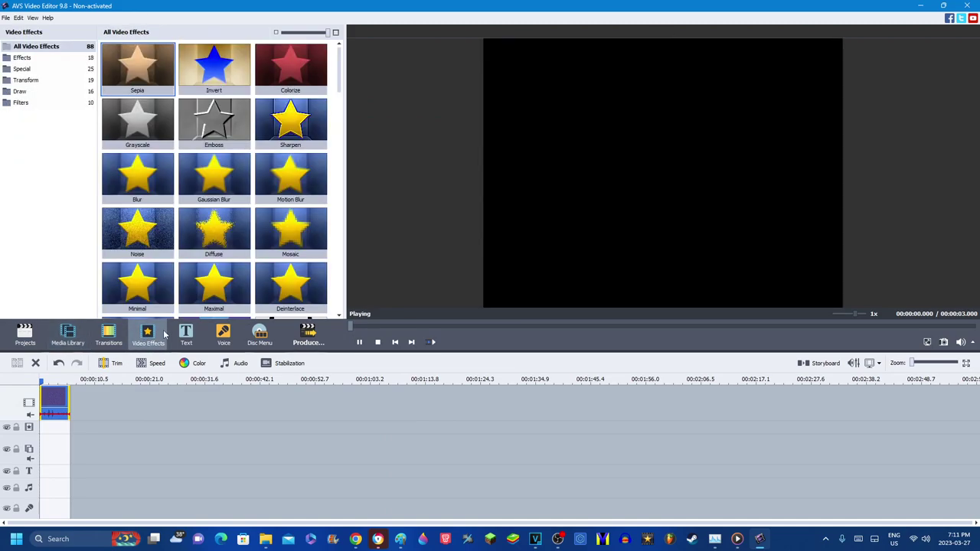
- Apply the Colorize effect to the timeline clip with red, green and blue all set to 255
{"action": "left_click", "coordinate": [42, 402]}
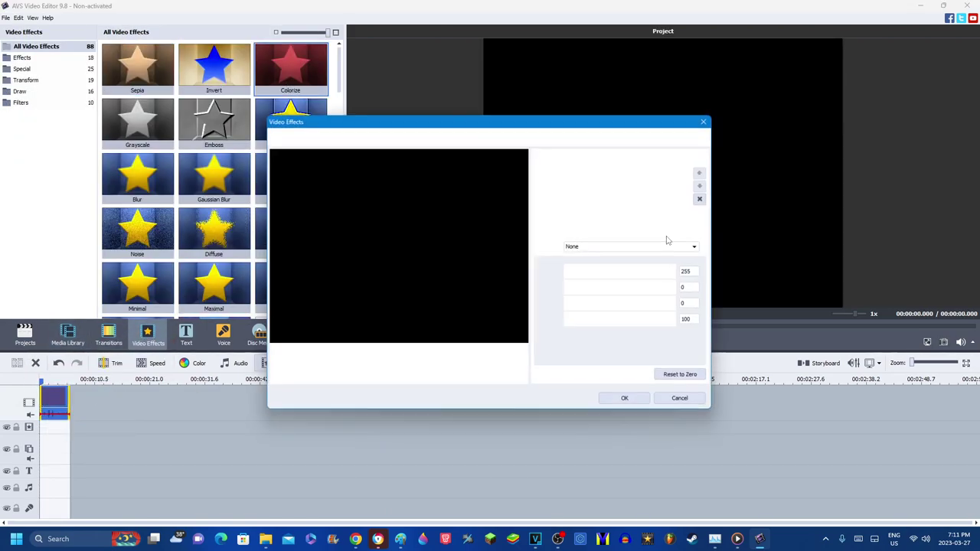
{"action": "left_click_drag", "start_coordinate": [629, 289], "coordinate": [676, 289]}
{"action": "left_click", "coordinate": [668, 304]}
{"action": "double_click", "coordinate": [693, 321]}
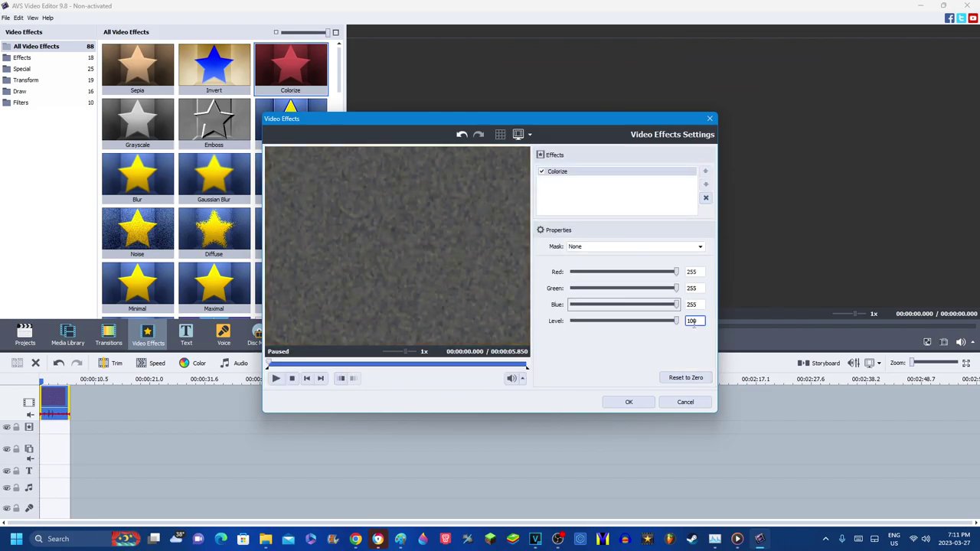
{"action": "left_click", "coordinate": [628, 403]}
- Start producing the project as an MPEG video file with the Watermark Remover (4:3) profile
{"action": "left_click", "coordinate": [292, 344]}
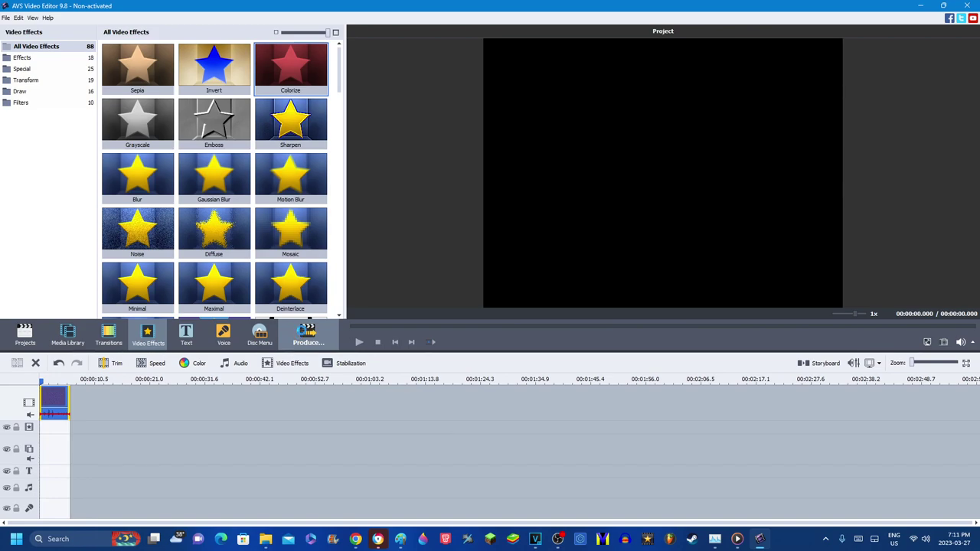
{"action": "left_click", "coordinate": [304, 335]}
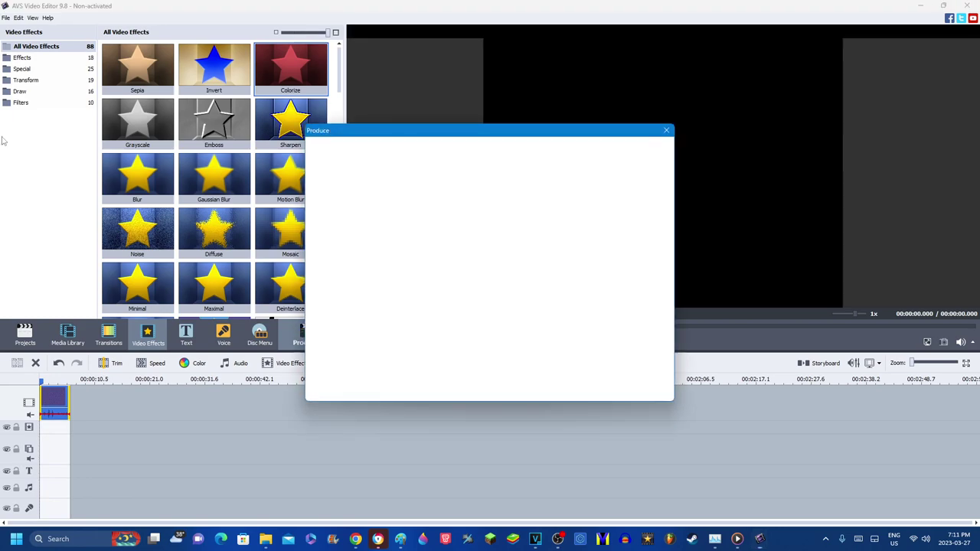
{"action": "left_click", "coordinate": [613, 391]}
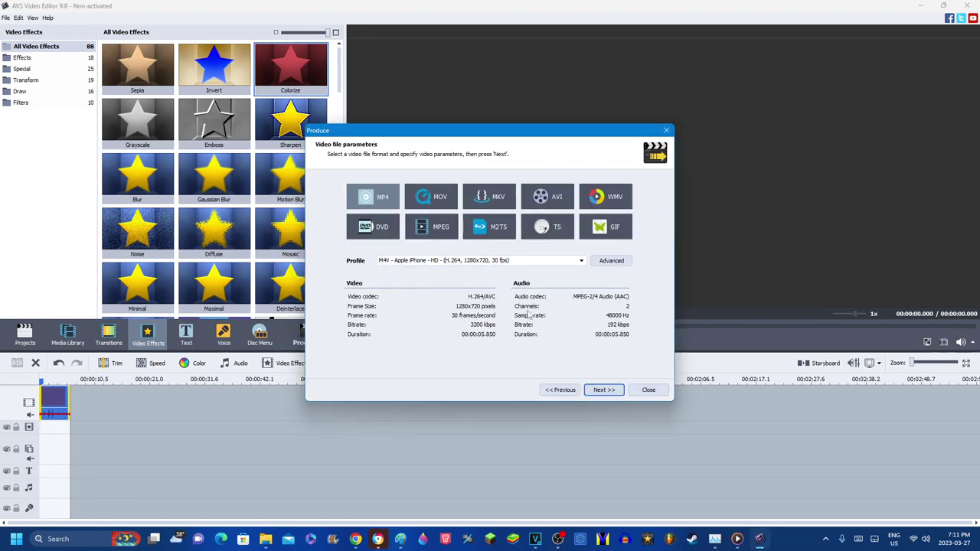
{"action": "left_click", "coordinate": [432, 226]}
{"action": "left_click", "coordinate": [449, 261]}
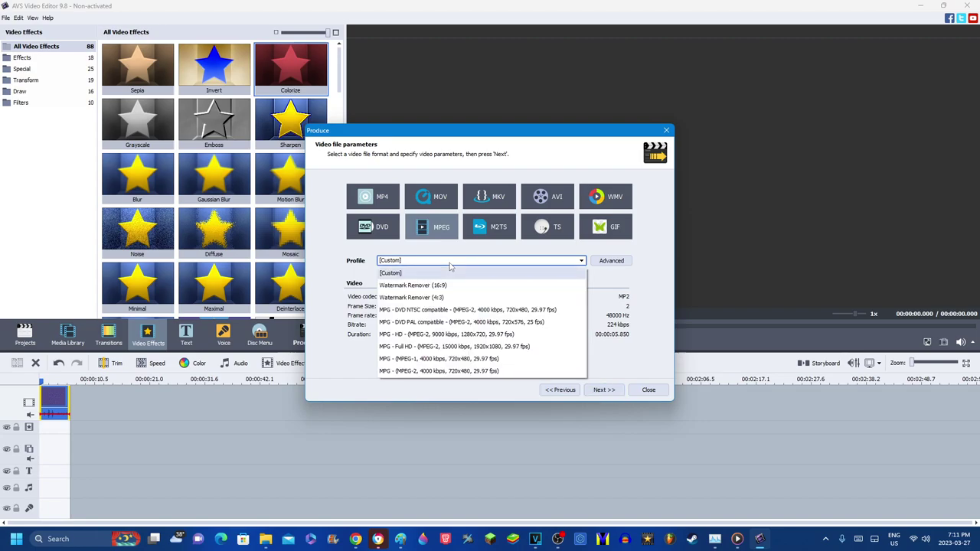
{"action": "left_click", "coordinate": [448, 297]}
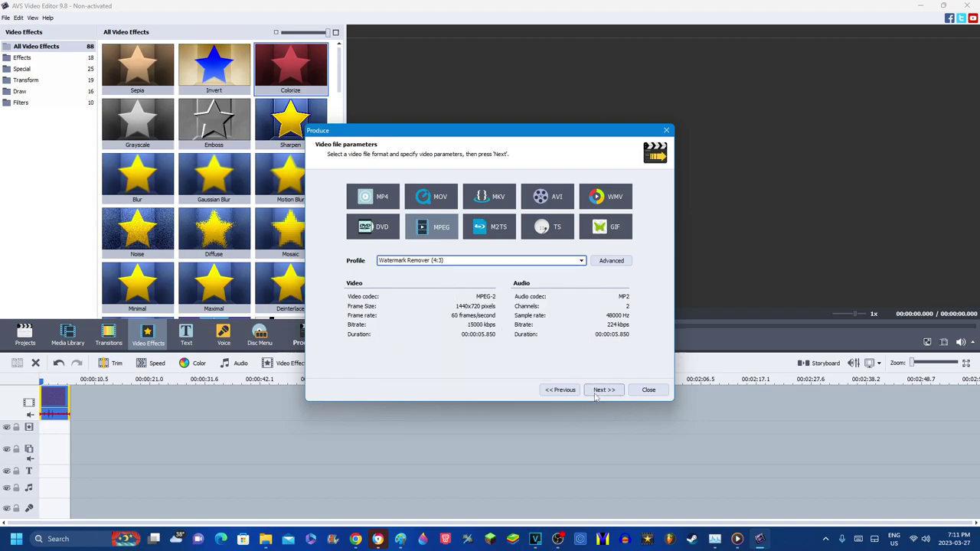
{"action": "left_click", "coordinate": [598, 392]}
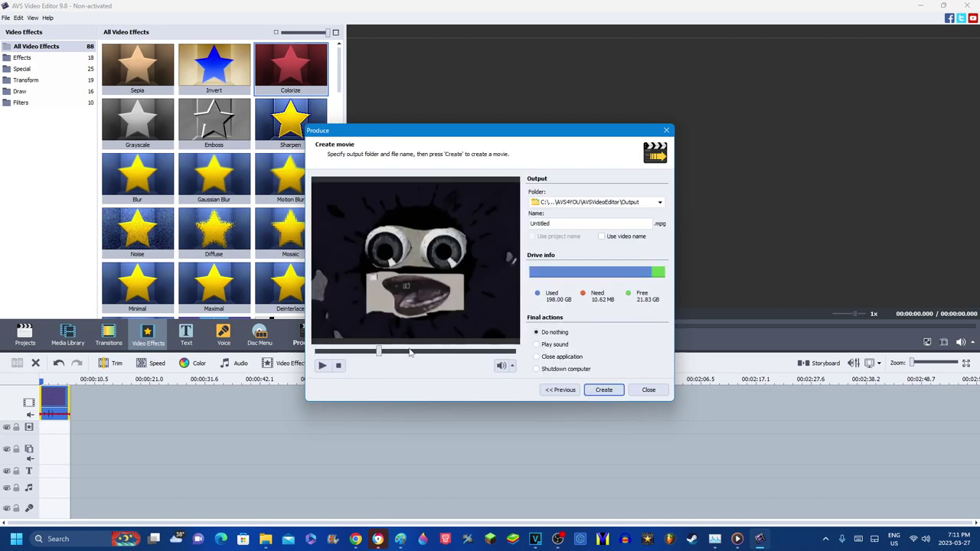
- Name the output file CCS Hue and create the movie, replacing the existing file
{"action": "left_click", "coordinate": [571, 223]}
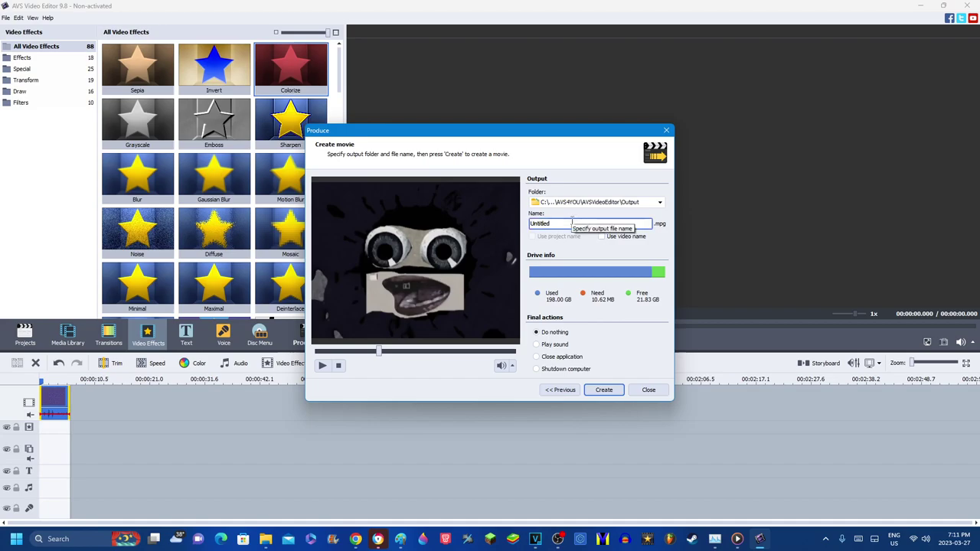
{"action": "double_click", "coordinate": [573, 224]}
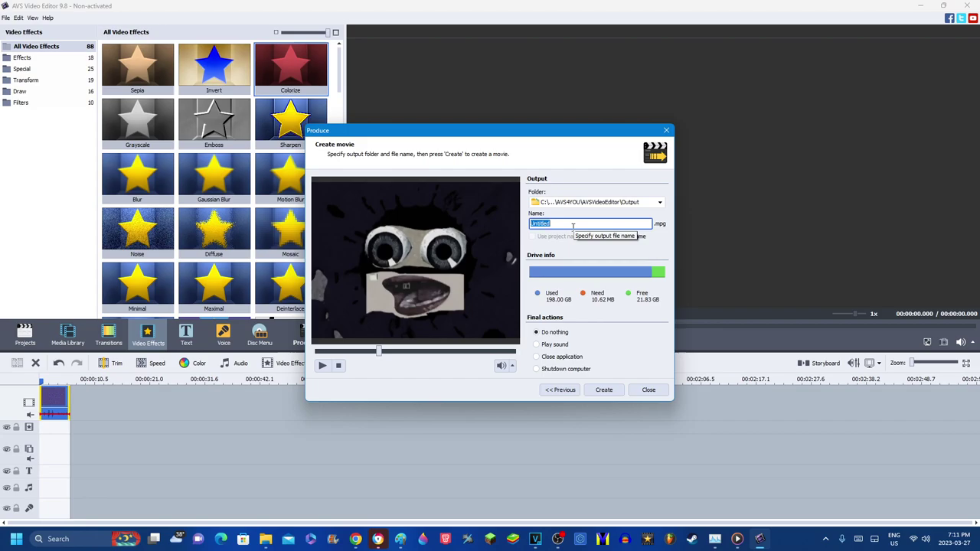
{"action": "type", "text": "f"}
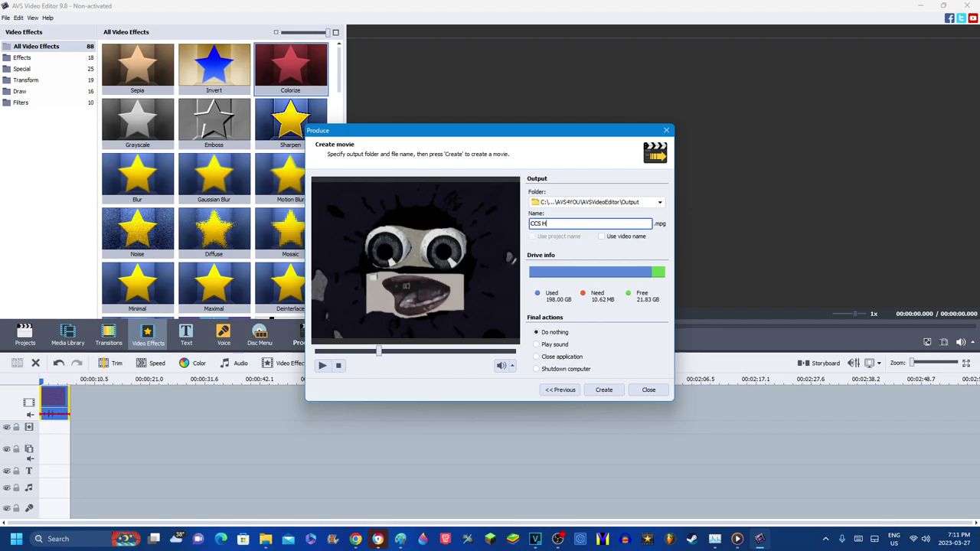
{"action": "left_click", "coordinate": [596, 389]}
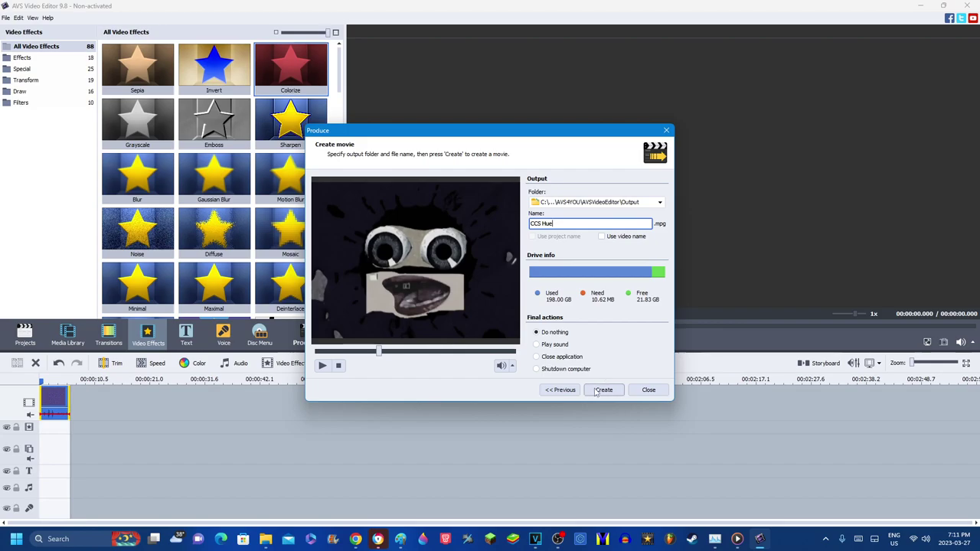
{"action": "left_click", "coordinate": [440, 322]}
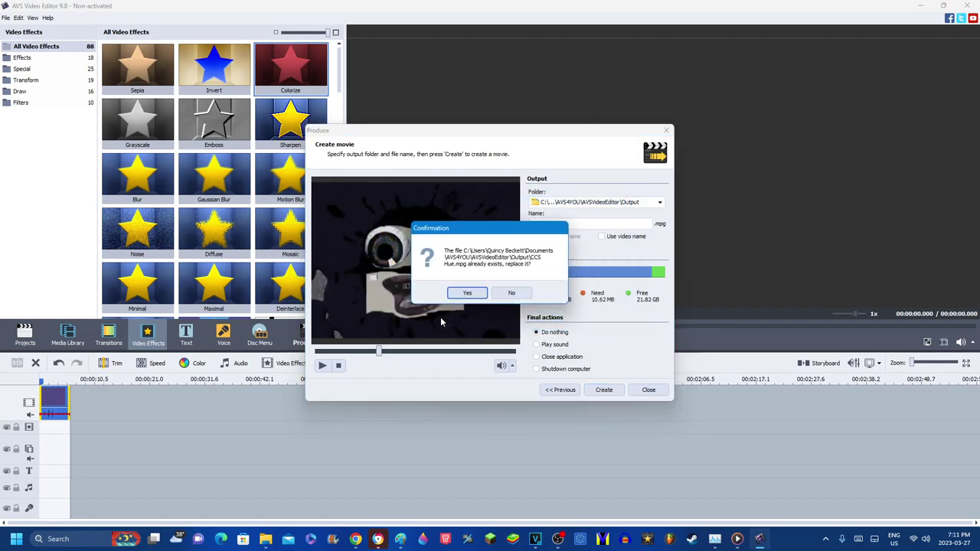
{"action": "left_click", "coordinate": [469, 295]}
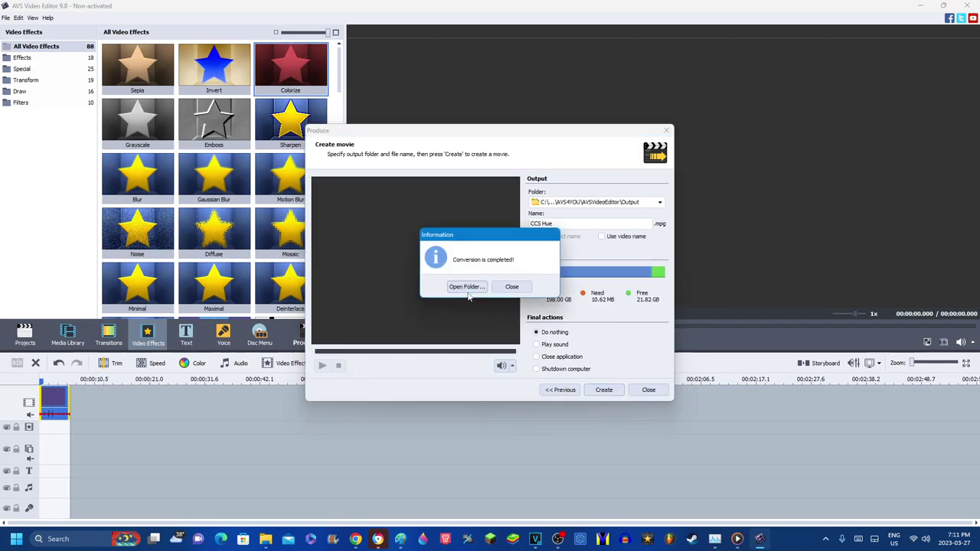
- Open the output folder and add CCS Hue.mpg to the timeline after the original clip
{"action": "left_click", "coordinate": [466, 288]}
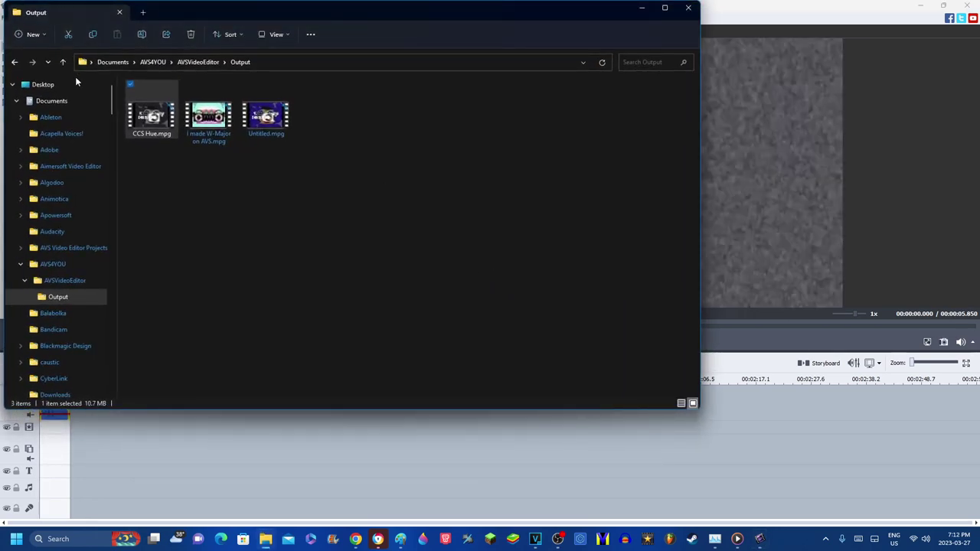
{"action": "left_click_drag", "start_coordinate": [150, 115], "coordinate": [761, 403]}
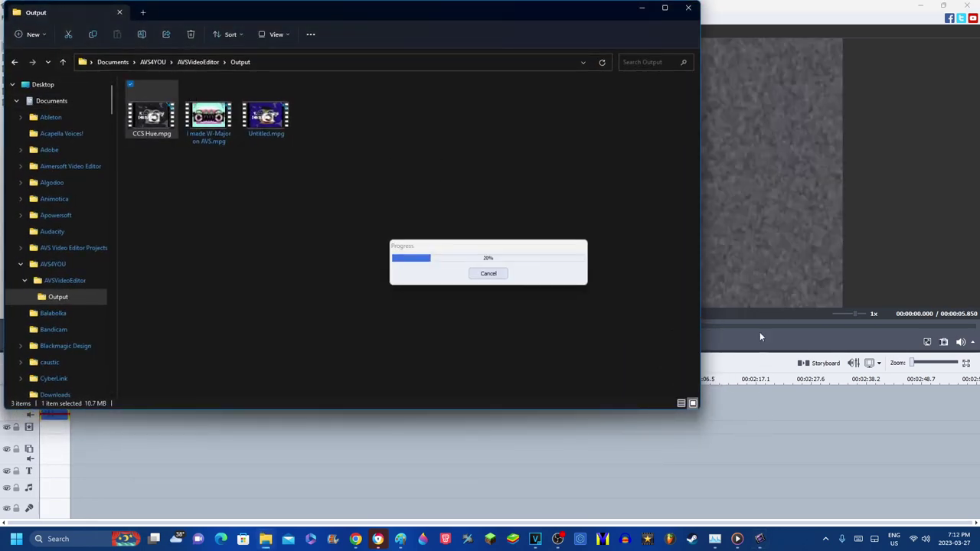
{"action": "left_click", "coordinate": [774, 227]}
- Delete the original purple clip from the timeline, leaving only the CCS Hue clip
{"action": "right_click", "coordinate": [61, 398]}
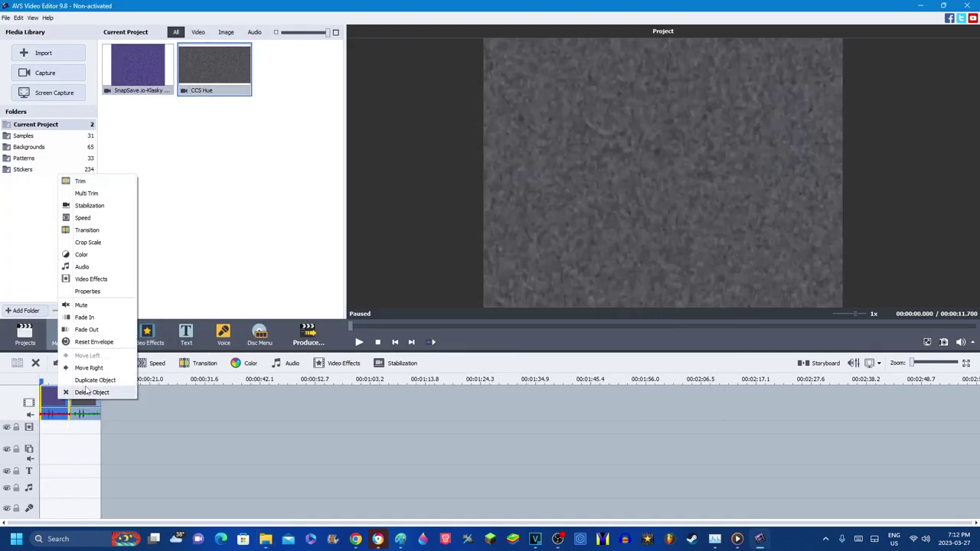
{"action": "left_click", "coordinate": [86, 380]}
{"action": "right_click", "coordinate": [74, 398]}
{"action": "left_click", "coordinate": [99, 392]}
- Color-correct the CCS Hue clip by setting its hue to 10
{"action": "right_click", "coordinate": [66, 406]}
{"action": "left_click", "coordinate": [79, 400]}
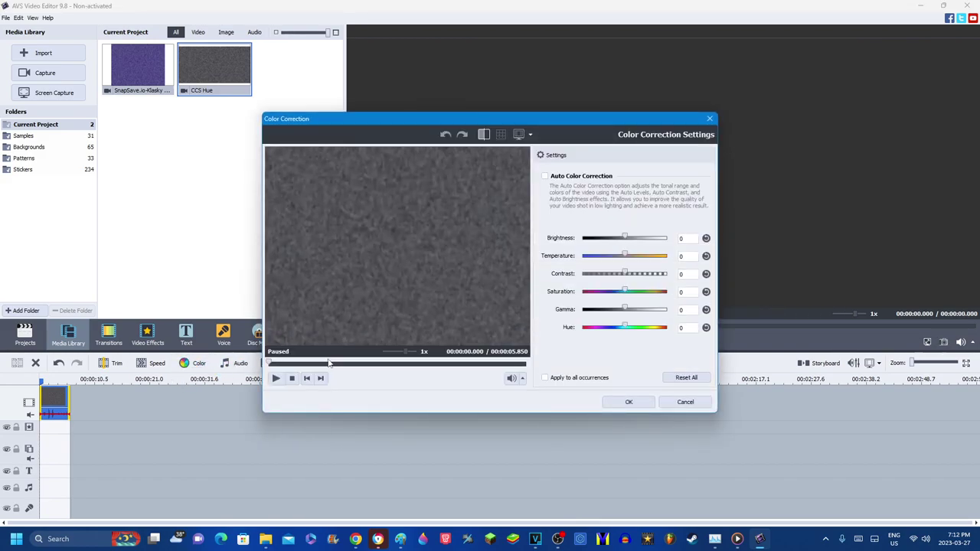
{"action": "left_click", "coordinate": [321, 379]}
{"action": "left_click", "coordinate": [683, 328]}
{"action": "type", "text": "1"}
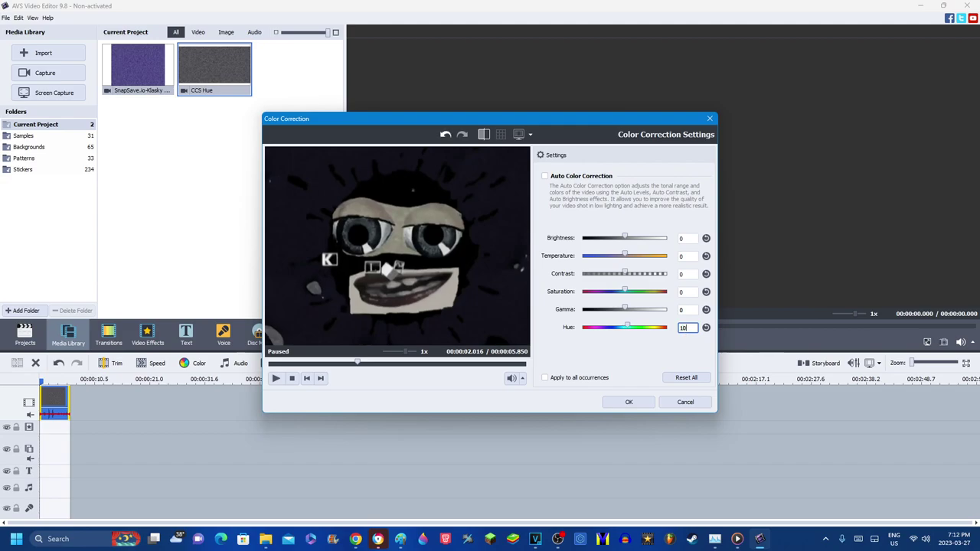
{"action": "left_click", "coordinate": [624, 404]}
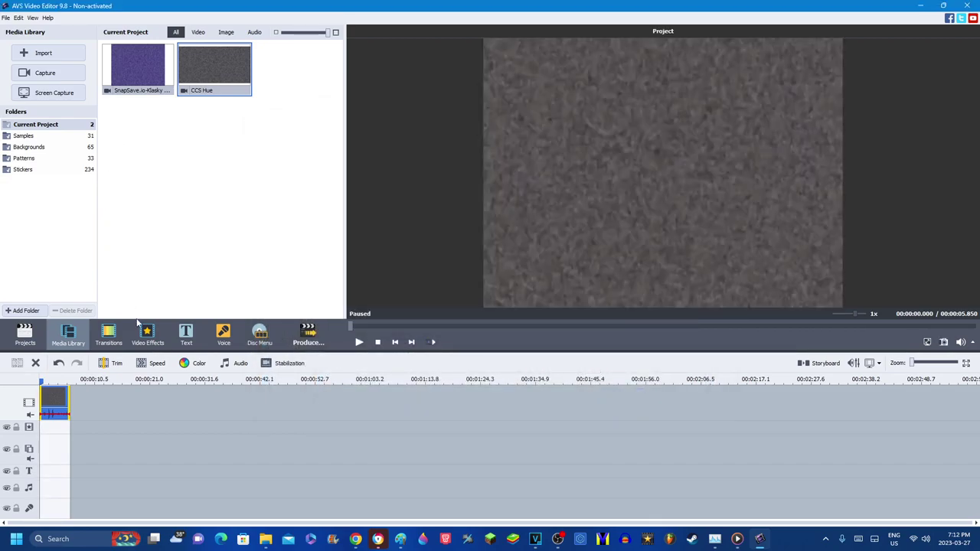
- Add four Tilt-shift effects and one Invert effect to the CCS Hue clip
{"action": "left_click", "coordinate": [147, 334]}
{"action": "left_click", "coordinate": [24, 69]}
{"action": "left_click_drag", "start_coordinate": [297, 70], "coordinate": [55, 401]}
{"action": "left_click_drag", "start_coordinate": [267, 75], "coordinate": [57, 427]}
{"action": "left_click", "coordinate": [39, 47]}
{"action": "left_click_drag", "start_coordinate": [224, 58], "coordinate": [54, 402]}
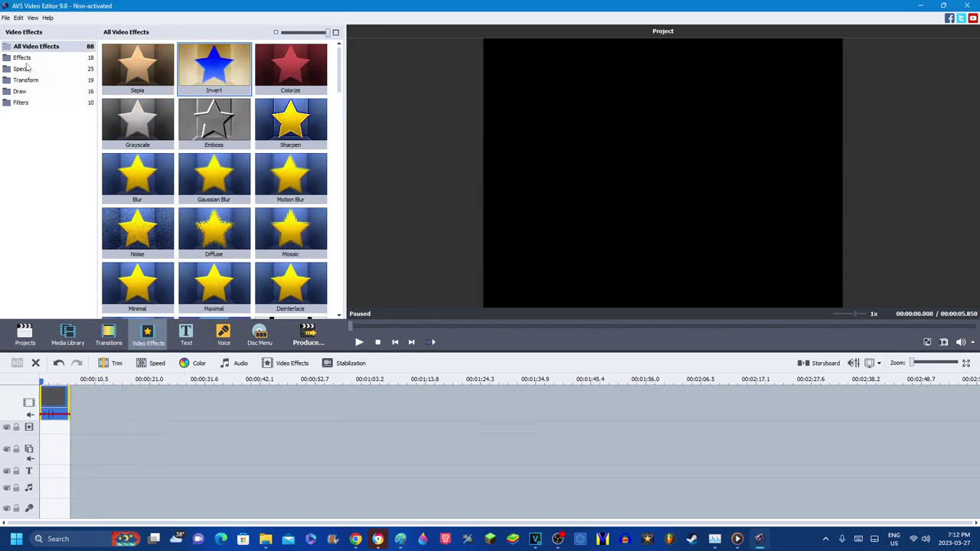
- Add two Zoom and two Mirror transform effects to the clip in alternating order and open the effect settings
{"action": "left_click", "coordinate": [39, 80]}
{"action": "left_click_drag", "start_coordinate": [138, 67], "coordinate": [54, 397]}
{"action": "left_click_drag", "start_coordinate": [211, 234], "coordinate": [65, 400]}
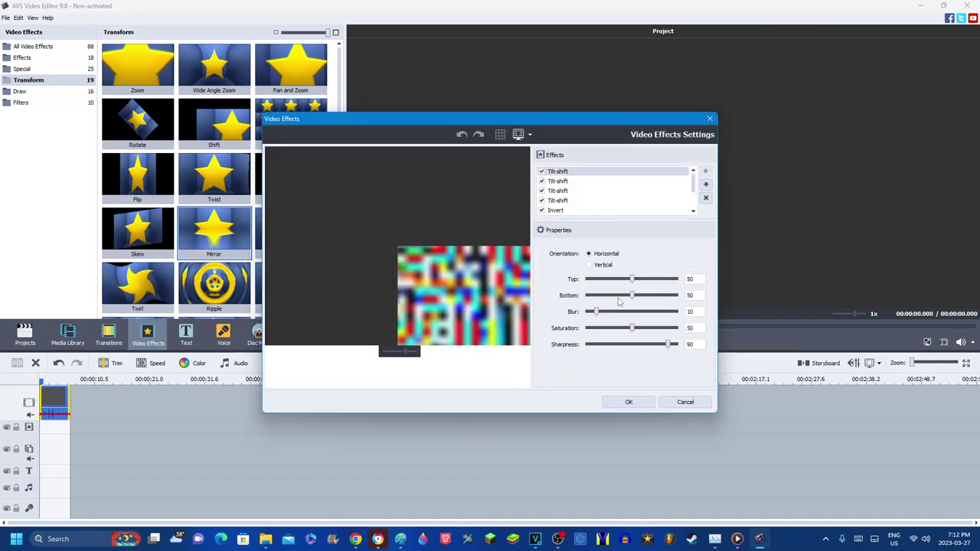
- Set the first three Tilt-shift effects to blur 0, saturation 100 and sharpness 0
{"action": "left_click_drag", "start_coordinate": [666, 344], "coordinate": [585, 312]}
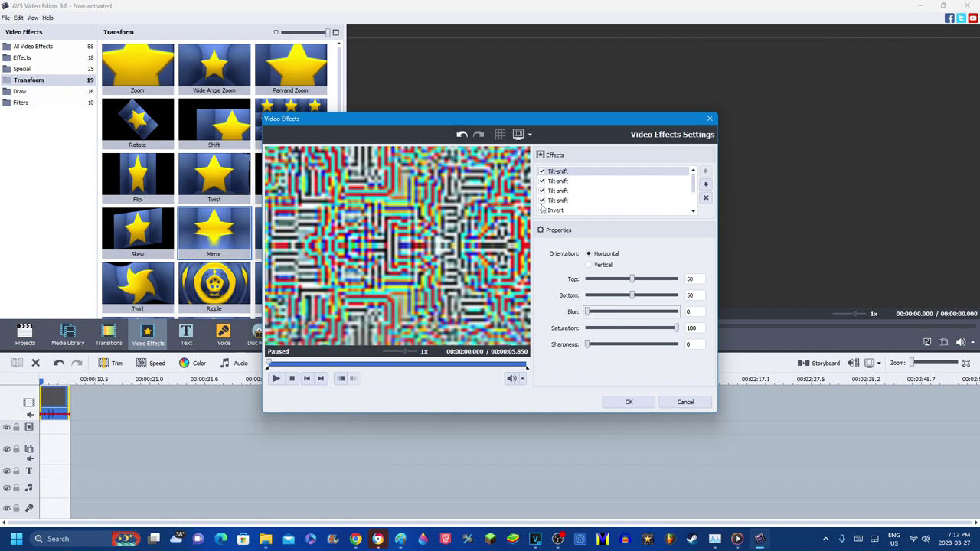
{"action": "left_click", "coordinate": [567, 180]}
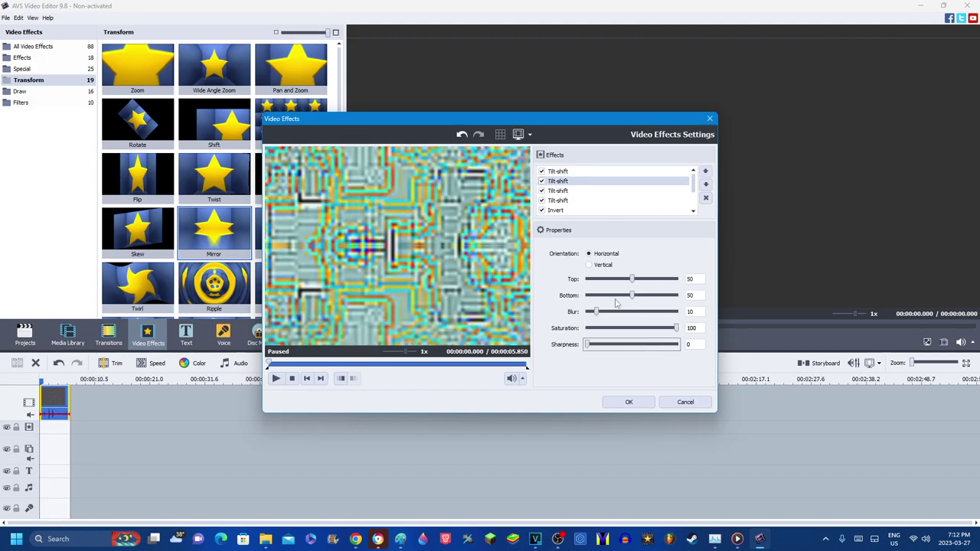
{"action": "left_click", "coordinate": [565, 193]}
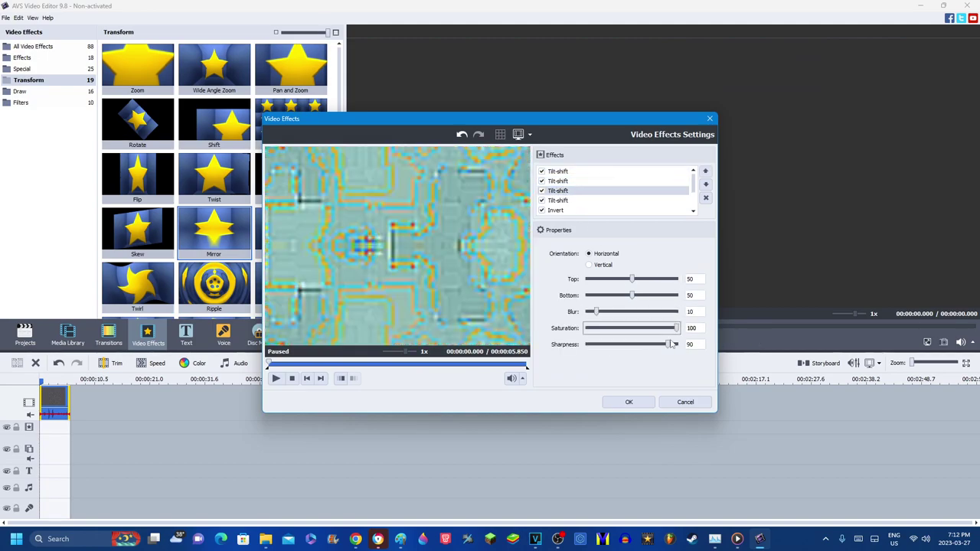
{"action": "left_click_drag", "start_coordinate": [597, 311], "coordinate": [585, 312]}
- Set the fourth Tilt-shift effect to saturation 25, sharpness 0 and blur 0
{"action": "left_click", "coordinate": [581, 200]}
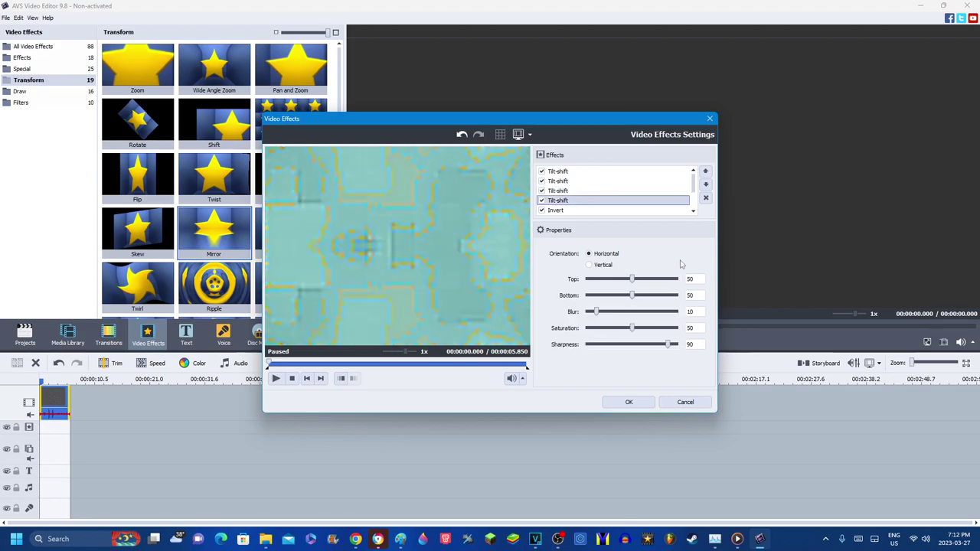
{"action": "type", "text": "2"}
{"action": "left_click_drag", "start_coordinate": [696, 328], "coordinate": [576, 346]}
{"action": "left_click_drag", "start_coordinate": [599, 312], "coordinate": [317, 325]}
- Set the first Zoom effect to zoom -50 with Center X at -4
{"action": "left_click_drag", "start_coordinate": [693, 184], "coordinate": [694, 201]}
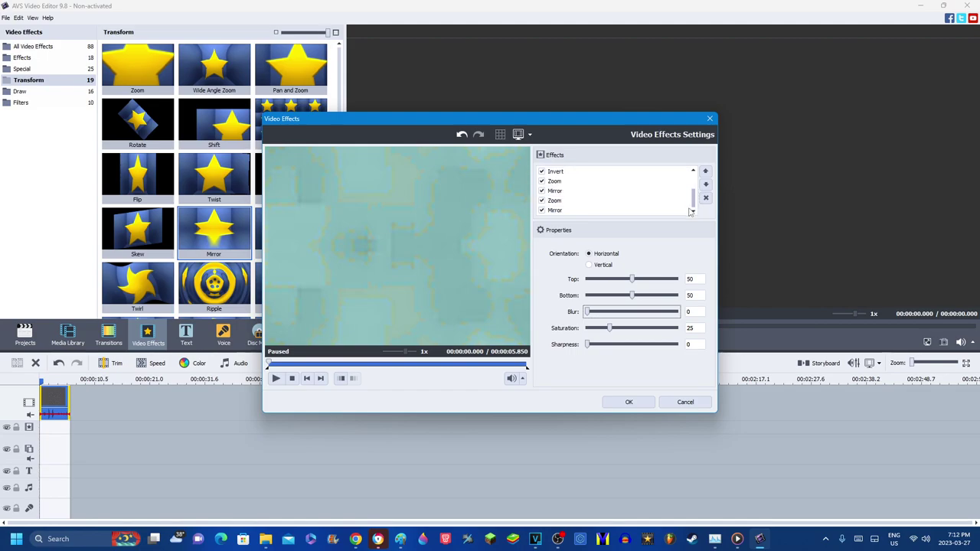
{"action": "left_click", "coordinate": [562, 181]}
{"action": "double_click", "coordinate": [697, 253]}
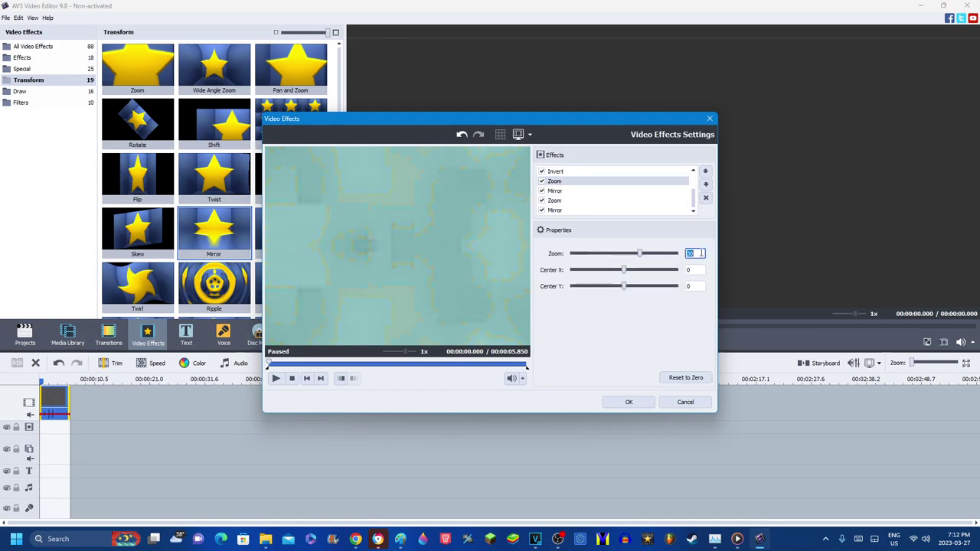
{"action": "type", "text": "-50"}
{"action": "left_click", "coordinate": [701, 270]}
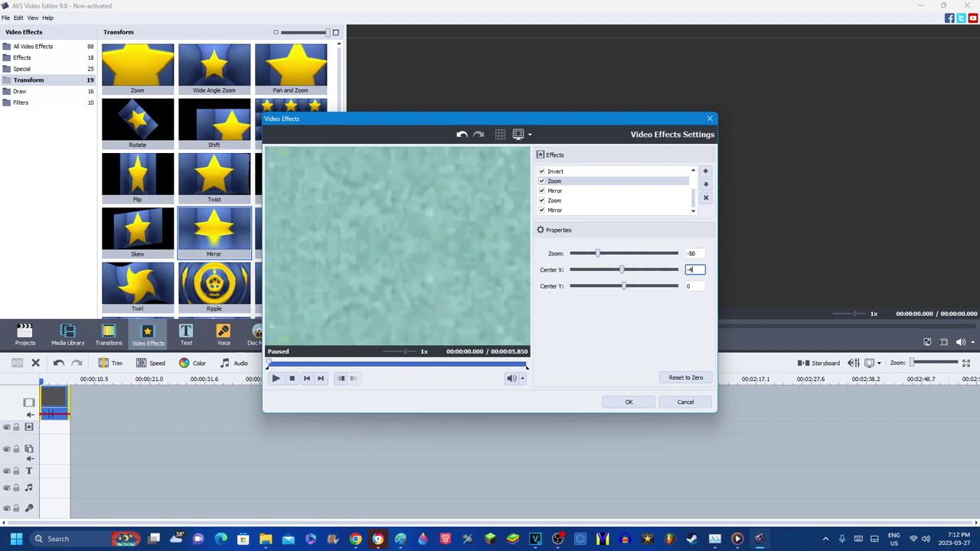
- Change the first Mirror effect's type to Left
{"action": "left_click", "coordinate": [555, 191]}
{"action": "left_click", "coordinate": [577, 256]}
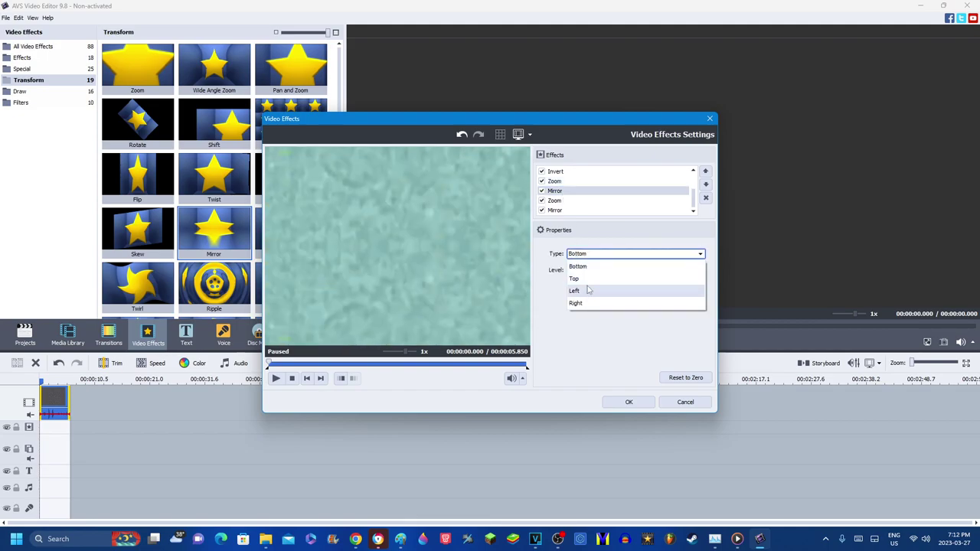
{"action": "left_click", "coordinate": [582, 292]}
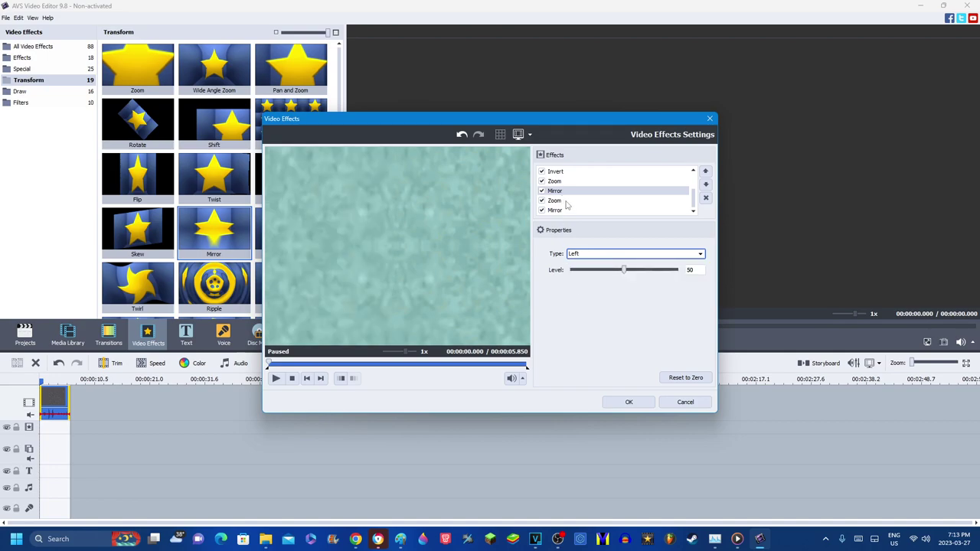
- Set the second Zoom effect to zoom 10 with Center X at 8
{"action": "left_click", "coordinate": [566, 201]}
{"action": "double_click", "coordinate": [695, 253]}
{"action": "type", "text": "10"}
{"action": "double_click", "coordinate": [697, 270]}
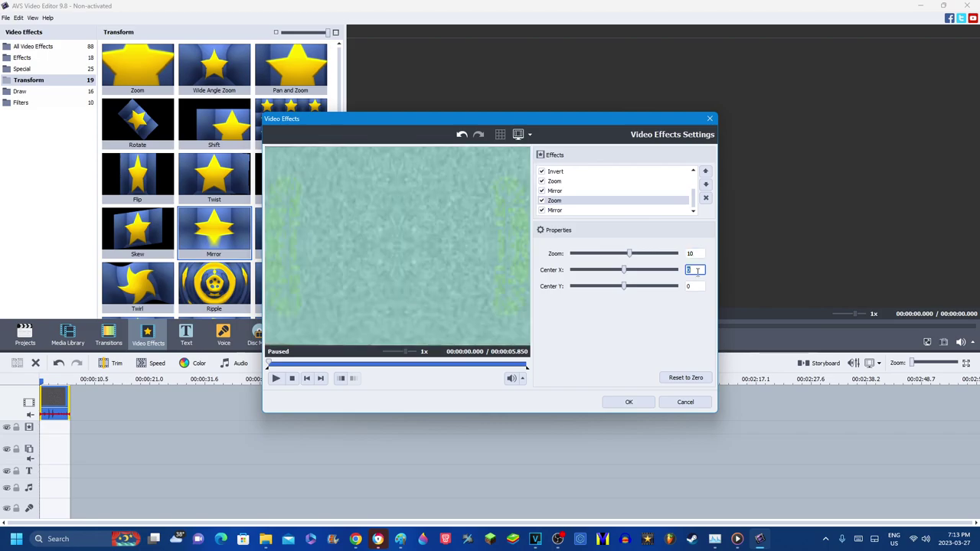
{"action": "type", "text": "8"}
- Change the second Mirror effect's type to Right
{"action": "left_click", "coordinate": [576, 211]}
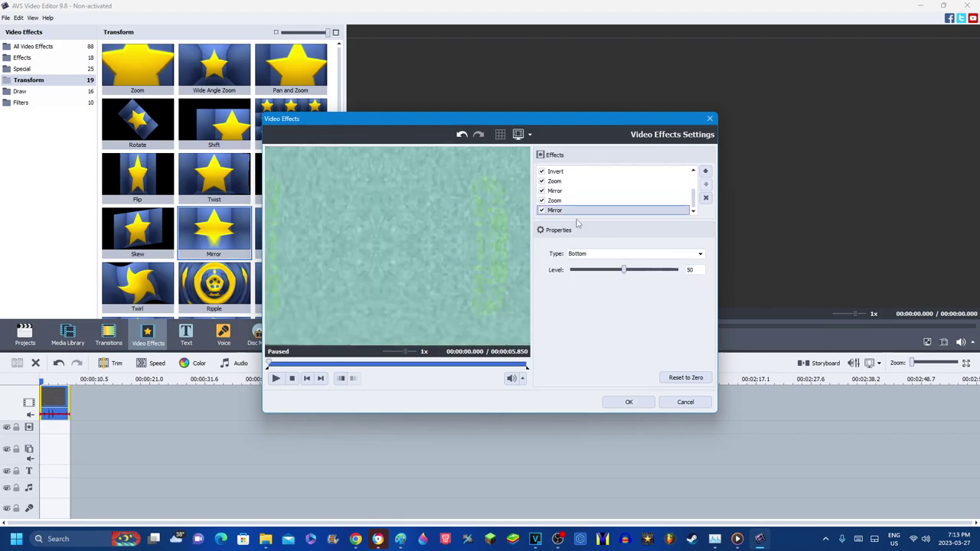
{"action": "left_click", "coordinate": [596, 253]}
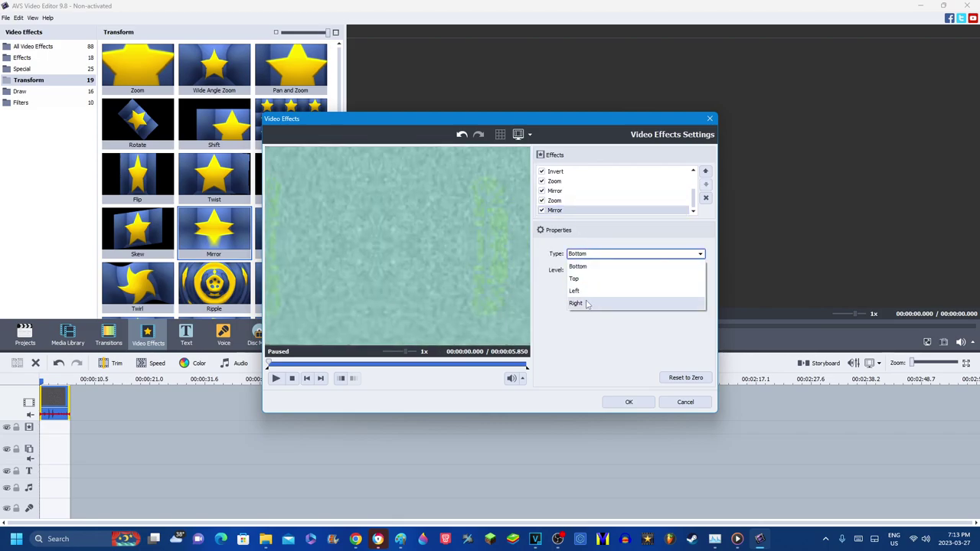
{"action": "left_click", "coordinate": [587, 304]}
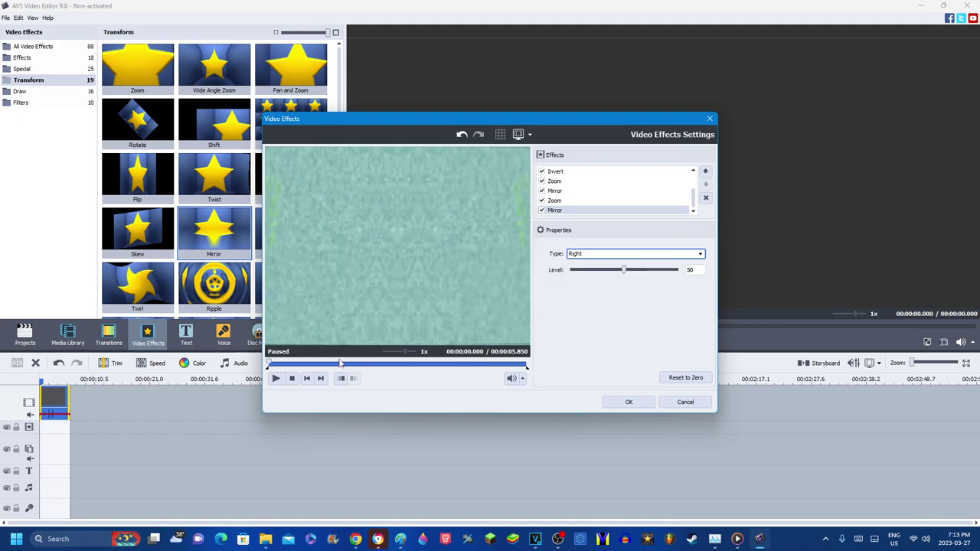
- Preview the stacked effects at a frame about 1.6 seconds in and apply the video effects to the clip
{"action": "left_click", "coordinate": [340, 364]}
{"action": "left_click", "coordinate": [629, 402]}
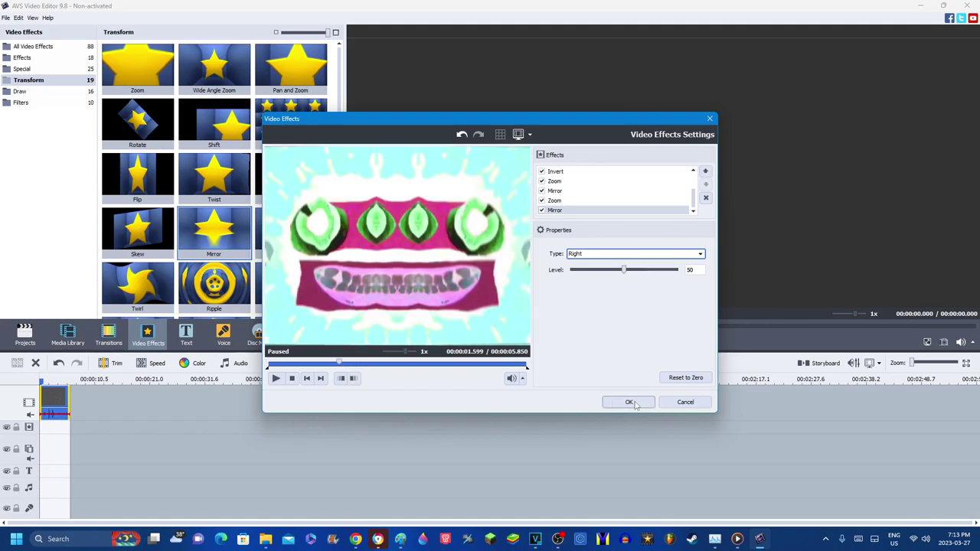
{"action": "left_click", "coordinate": [527, 330]}
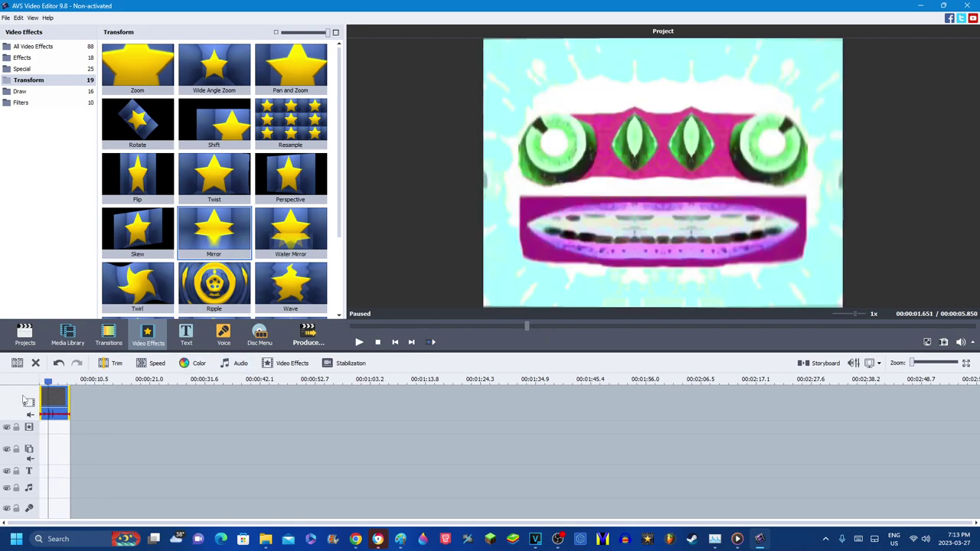
- Enable Pitch Shift on the video clip's audio and set its rate to 158
{"action": "left_click", "coordinate": [235, 365]}
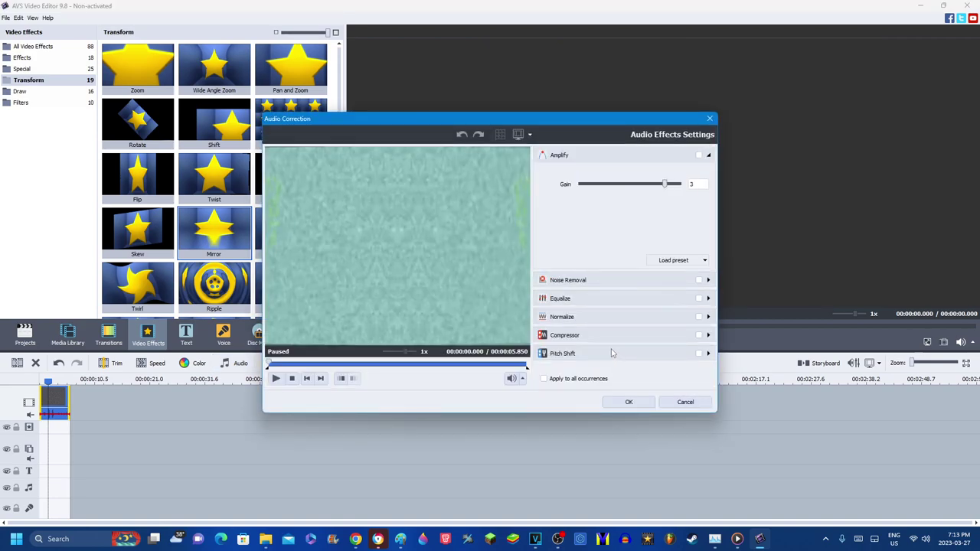
{"action": "left_click", "coordinate": [612, 352]}
{"action": "left_click", "coordinate": [612, 275]}
{"action": "left_click_drag", "start_coordinate": [662, 293], "coordinate": [676, 296]}
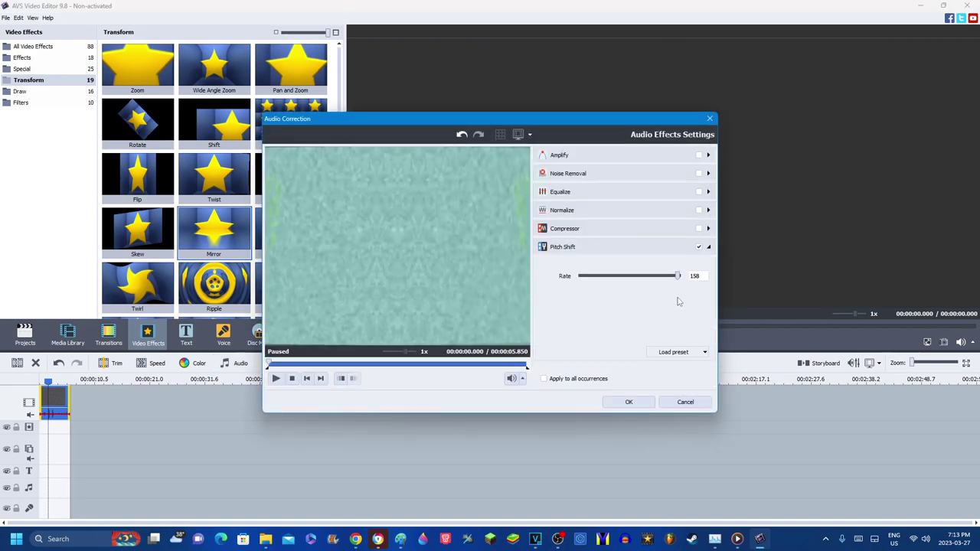
{"action": "left_click", "coordinate": [625, 402]}
- Place CCS Hue at the start of the music track and set its Pitch Shift rate to 119
{"action": "left_click", "coordinate": [68, 334]}
{"action": "left_click_drag", "start_coordinate": [216, 81], "coordinate": [40, 492]}
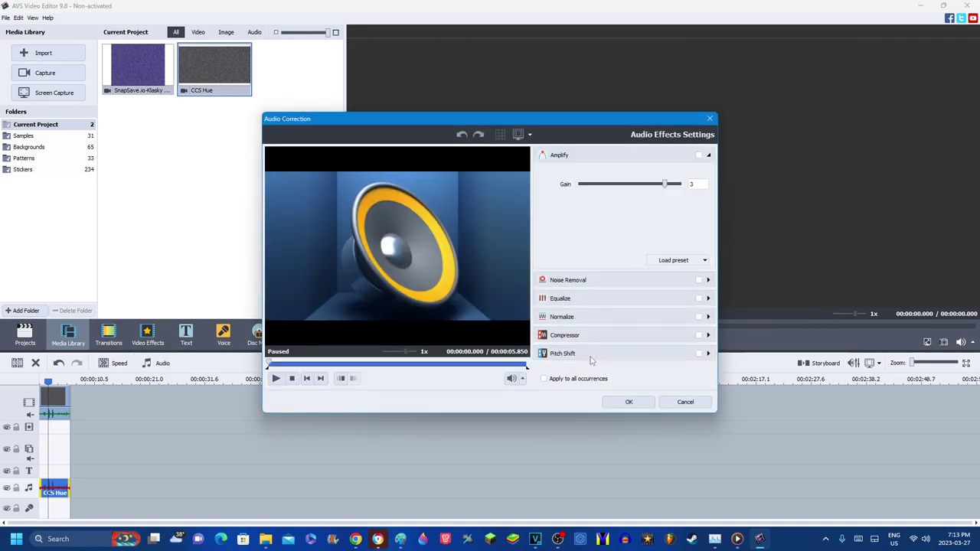
{"action": "left_click", "coordinate": [591, 352]}
{"action": "left_click_drag", "start_coordinate": [613, 277], "coordinate": [643, 278]}
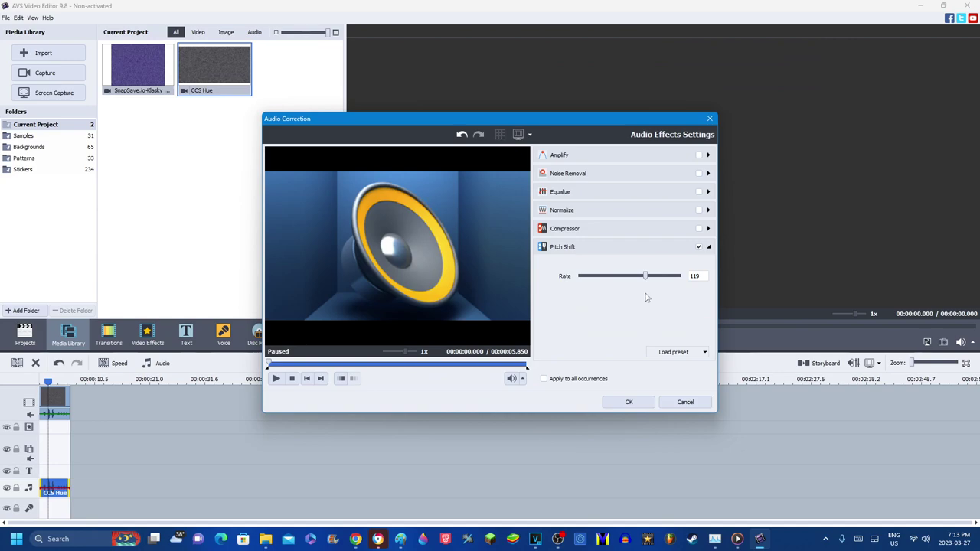
{"action": "left_click", "coordinate": [629, 402]}
- Place another copy of CCS Hue at the start of the voice track and adjust its Pitch Shift rate
{"action": "left_click_drag", "start_coordinate": [58, 524], "coordinate": [42, 506]}
{"action": "left_click", "coordinate": [154, 363]}
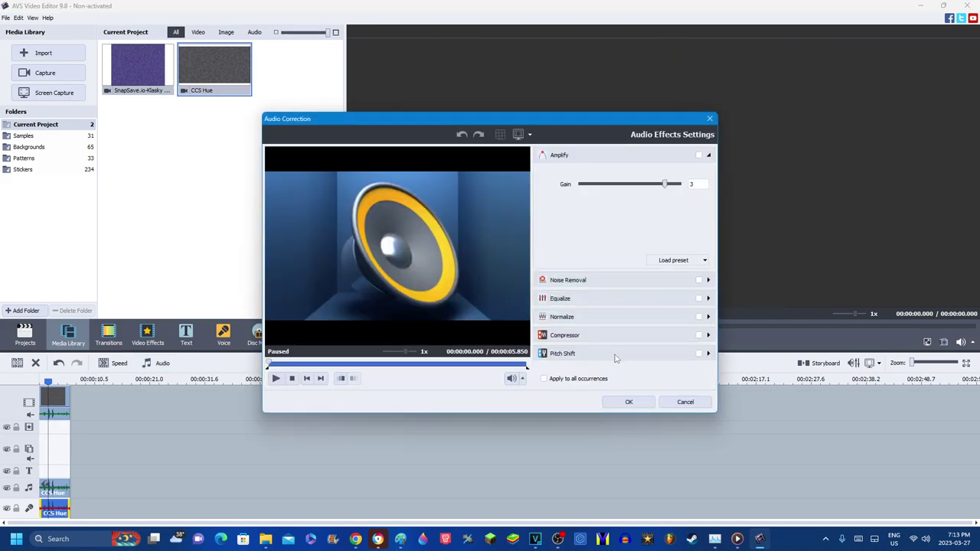
{"action": "left_click", "coordinate": [612, 351]}
{"action": "left_click_drag", "start_coordinate": [612, 278], "coordinate": [625, 286]}
{"action": "left_click", "coordinate": [629, 402]}
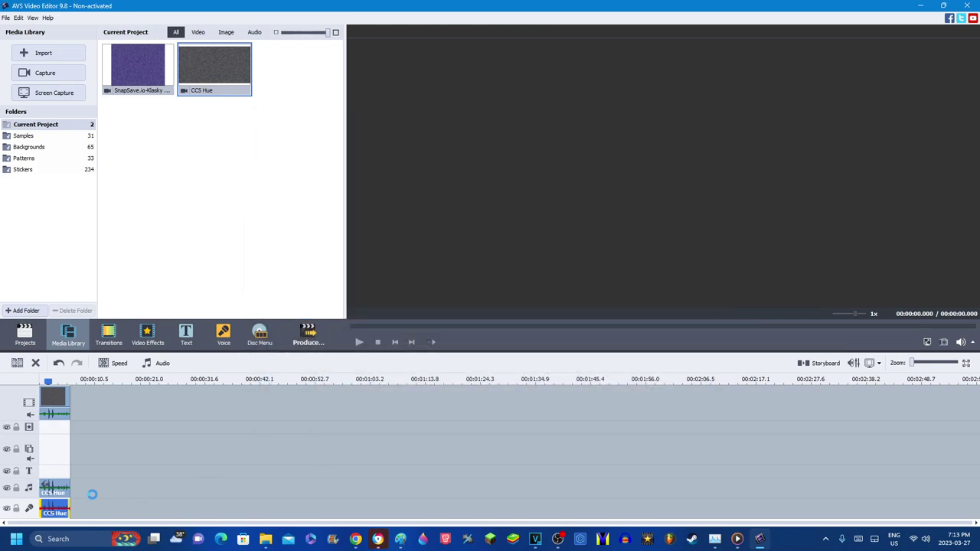
- Add an extra audio track to the timeline and duplicate the lowest CCS Hue audio clip
{"action": "right_click", "coordinate": [37, 507]}
{"action": "left_click", "coordinate": [61, 501]}
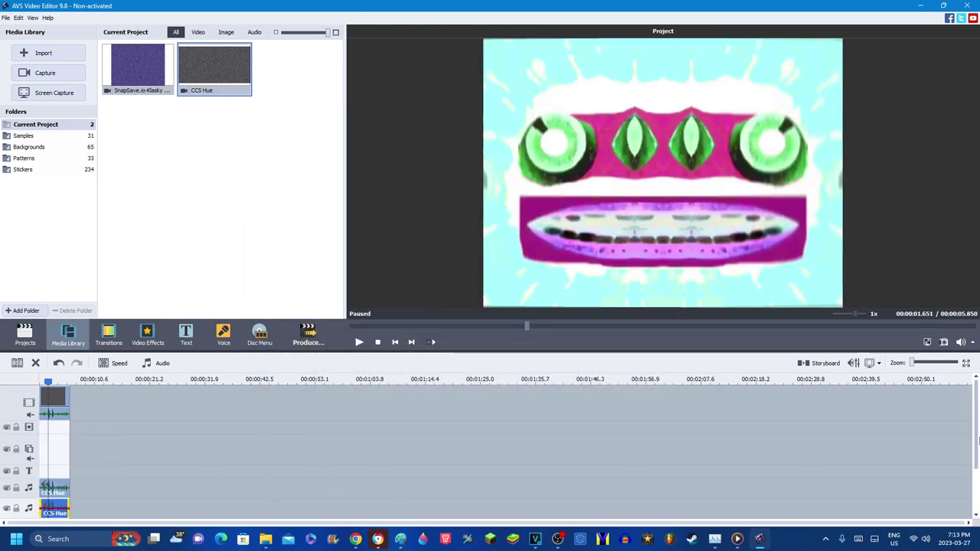
{"action": "right_click", "coordinate": [47, 491]}
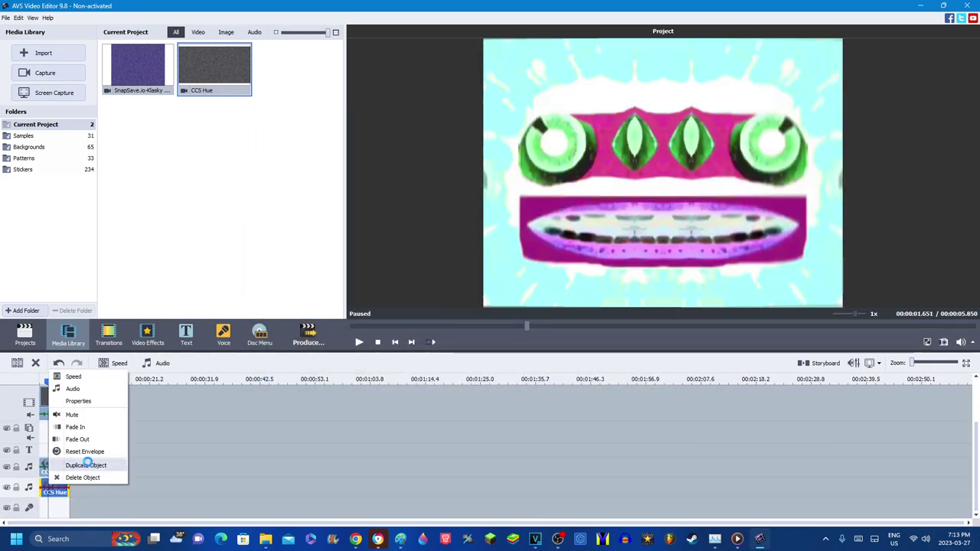
{"action": "left_click", "coordinate": [84, 465]}
- Enable Pitch Shift on the CCS Hue clip in the voice track and set its rate to 89
{"action": "left_click", "coordinate": [152, 363]}
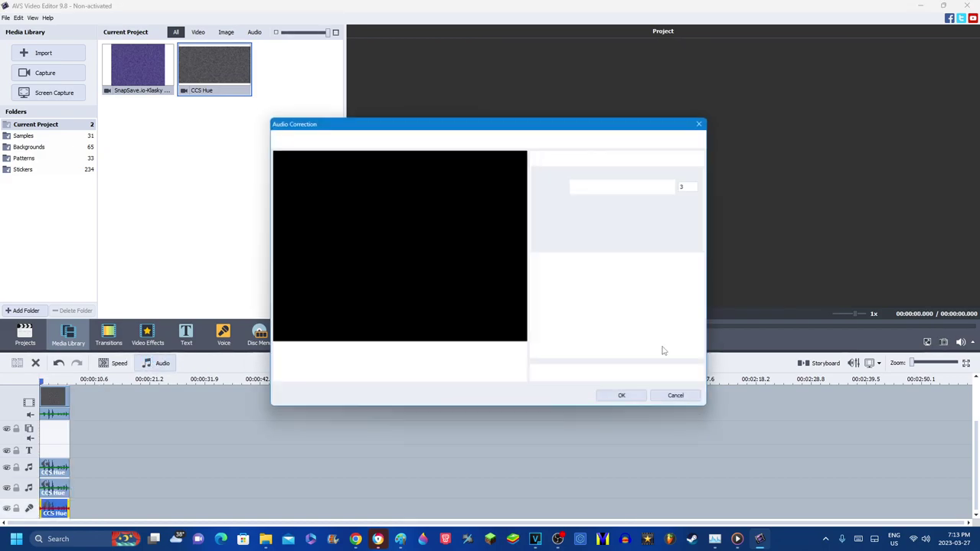
{"action": "left_click", "coordinate": [636, 352]}
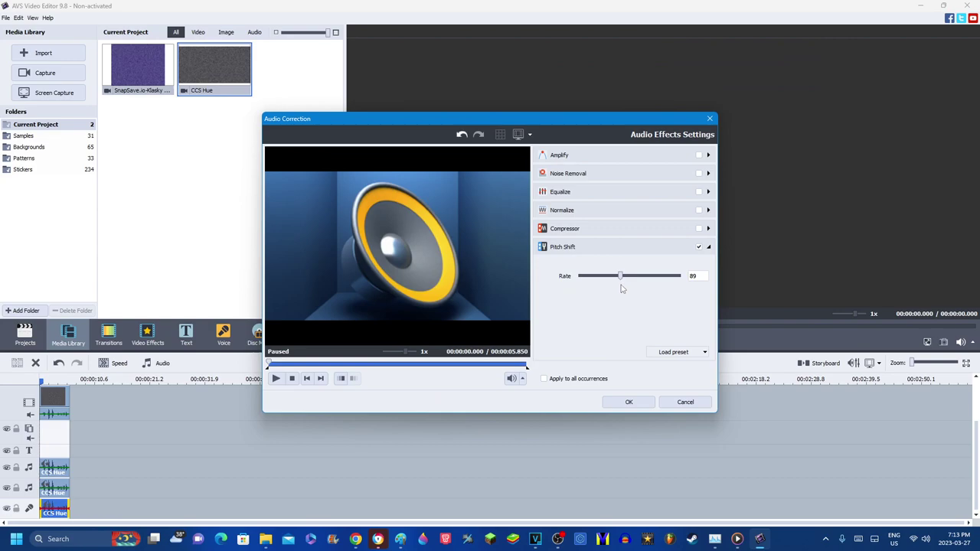
{"action": "left_click", "coordinate": [629, 403]}
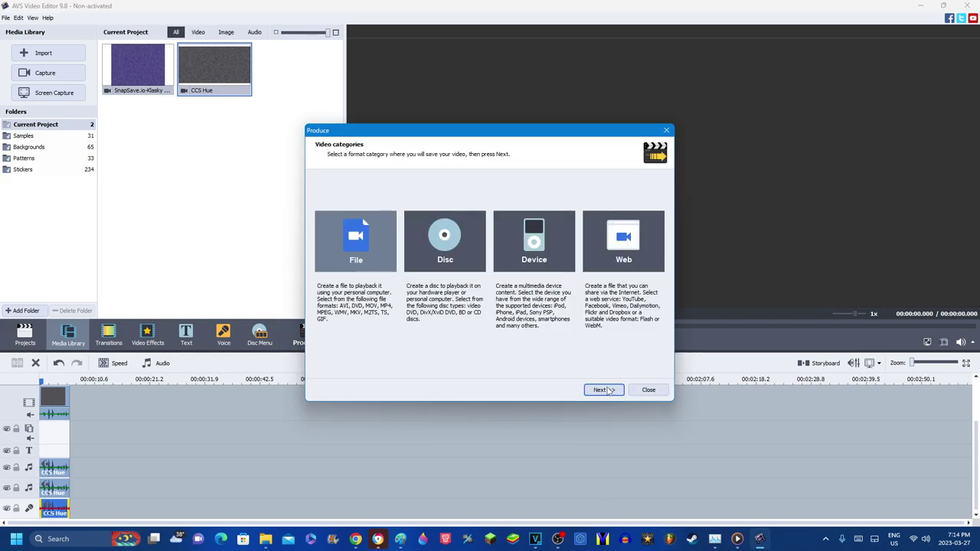
- Produce the project as a video file named "W-Major (put pitch 126 on the render)", continuing with the non-activated version
{"action": "left_click", "coordinate": [603, 390]}
{"action": "left_click", "coordinate": [604, 390]}
{"action": "double_click", "coordinate": [571, 222]}
{"action": "type", "text": "W-Major (put pitch 12"}
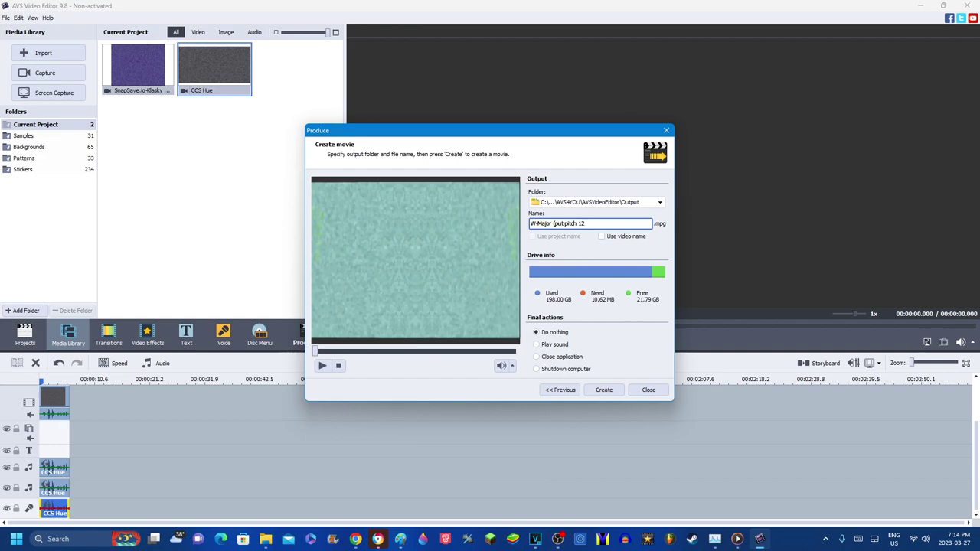
{"action": "type", "text": "he r"}
{"action": "left_click", "coordinate": [604, 390]}
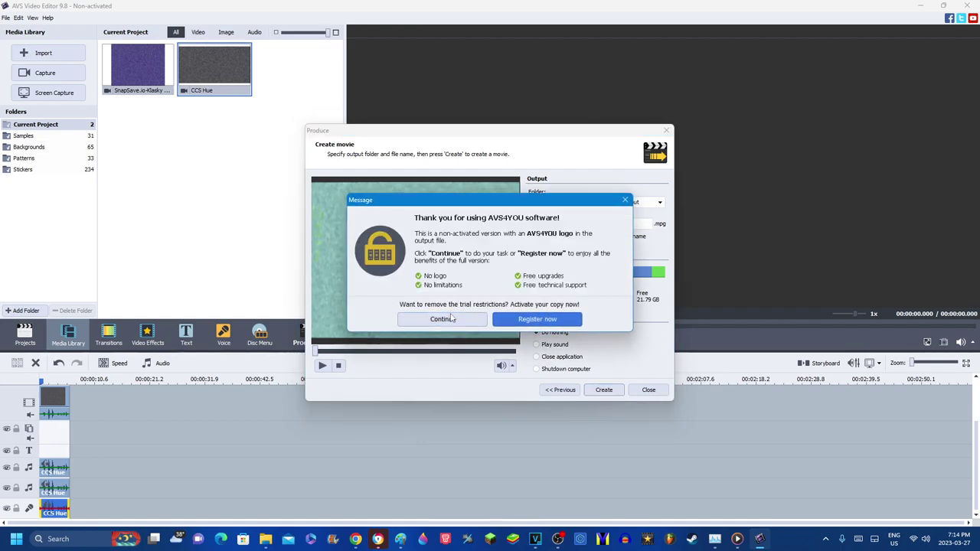
{"action": "left_click", "coordinate": [450, 314]}
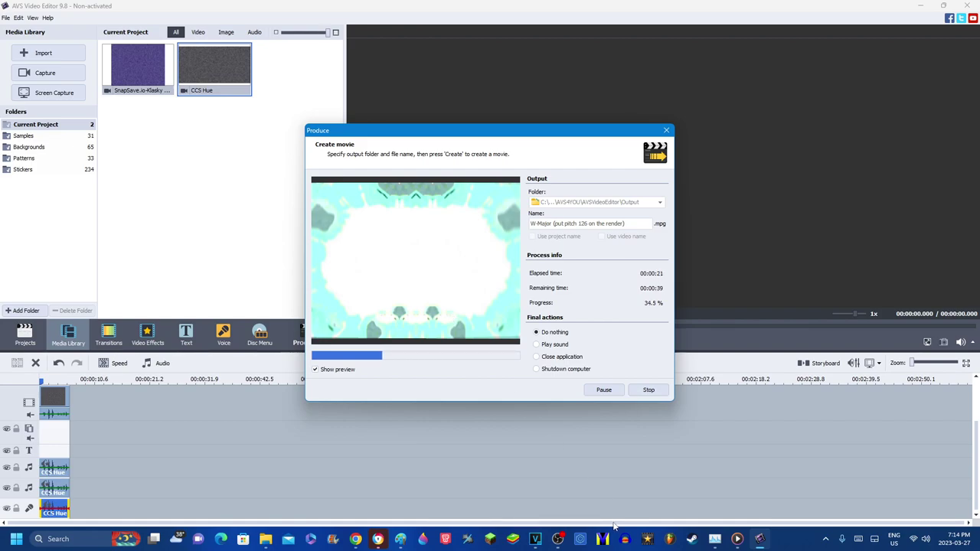
{"action": "left_click", "coordinate": [559, 539]}
{"action": "left_click", "coordinate": [969, 434]}
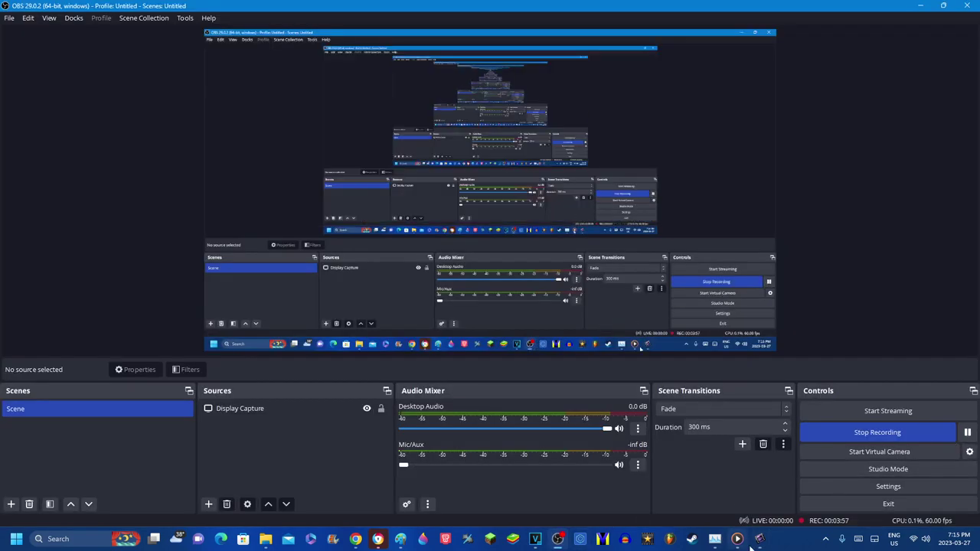
{"action": "left_click", "coordinate": [760, 539]}
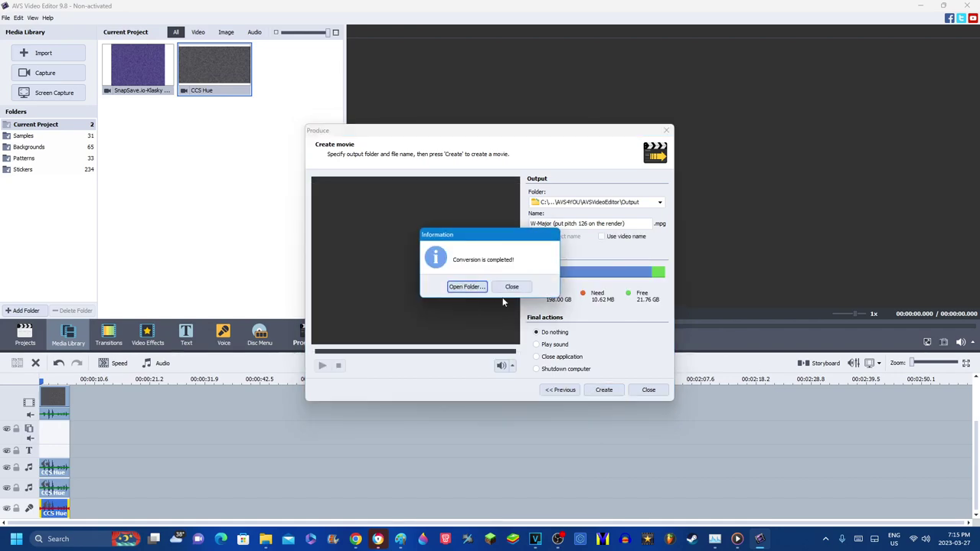
- Open the folder of the finished render and delete the CCS Hue clip from the main video track
{"action": "left_click", "coordinate": [459, 288]}
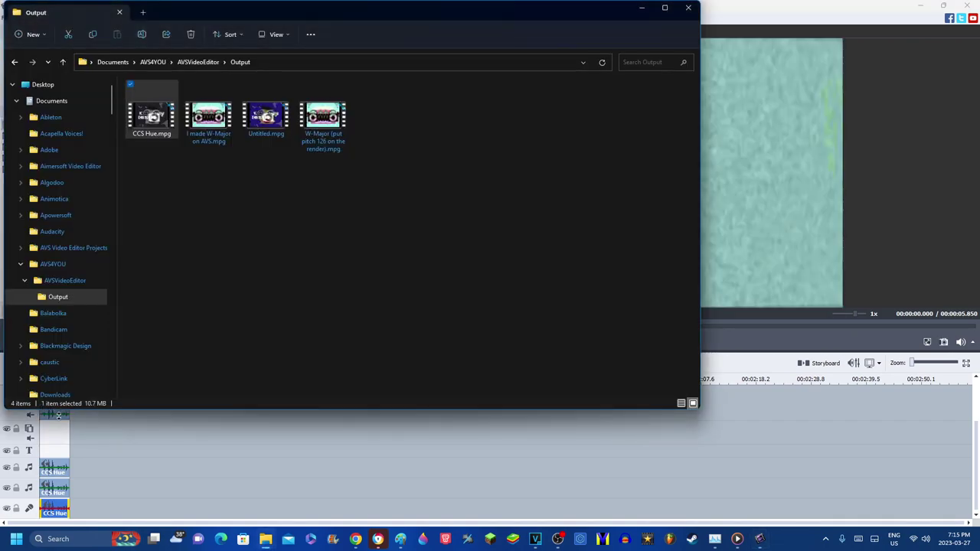
{"action": "left_click", "coordinate": [52, 418]}
{"action": "right_click", "coordinate": [53, 418]}
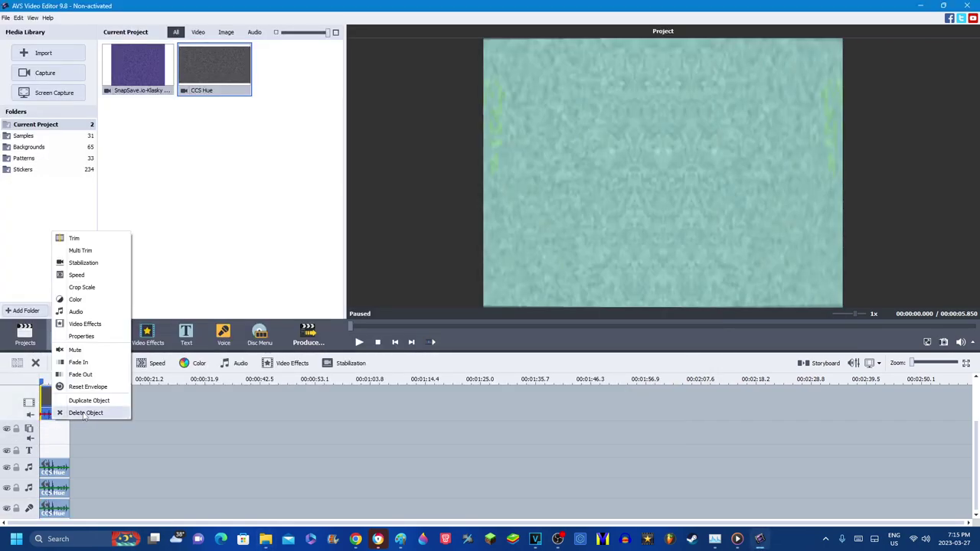
{"action": "left_click", "coordinate": [84, 413]}
- Import "W-Major (put pitch 126 on the render).mpg" from the Output folder and place it on the video track
{"action": "mouse_move", "coordinate": [265, 539]}
{"action": "left_click", "coordinate": [457, 490]}
{"action": "left_click_drag", "start_coordinate": [323, 115], "coordinate": [802, 404]}
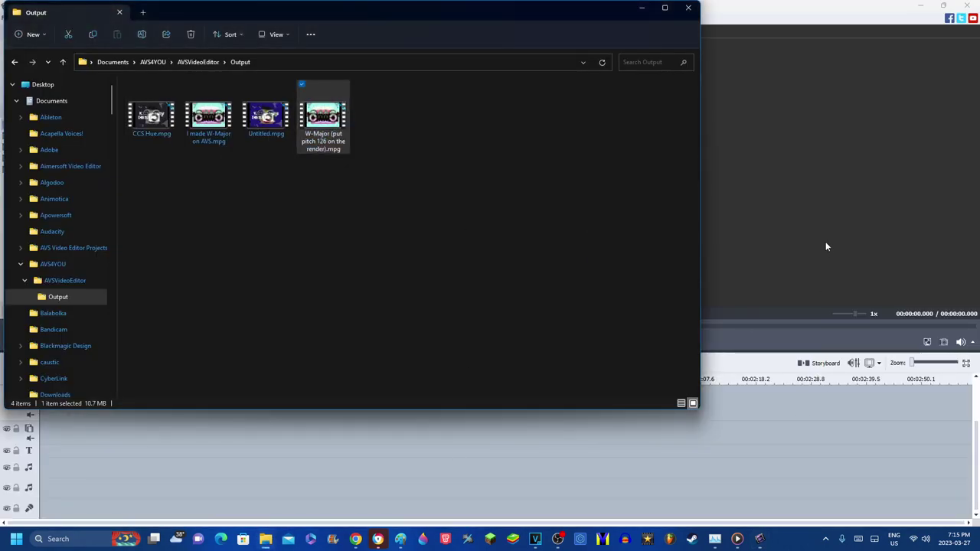
{"action": "left_click", "coordinate": [825, 241]}
{"action": "left_click", "coordinate": [459, 293]}
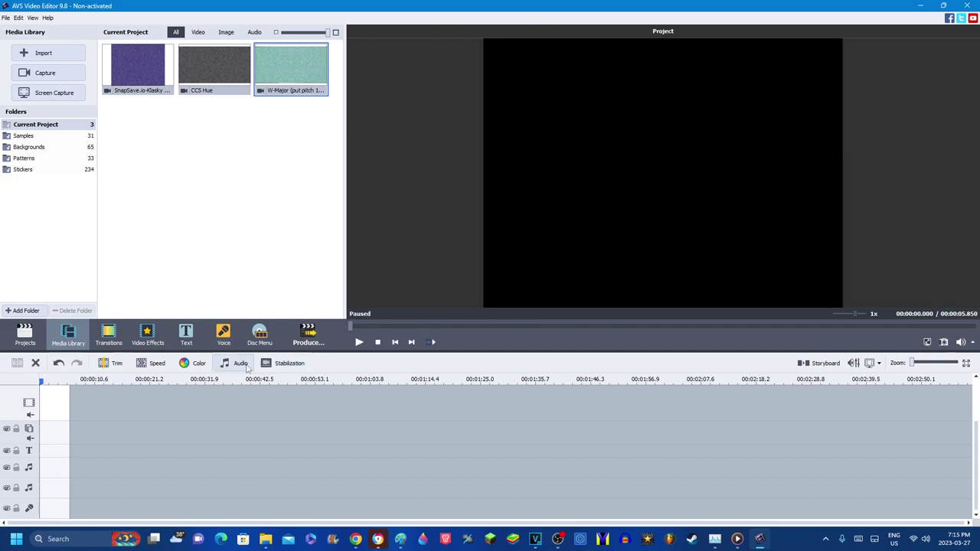
- Enable Pitch Shift on the W-Major clip's audio, raise its rate, and play back the result
{"action": "left_click", "coordinate": [244, 365]}
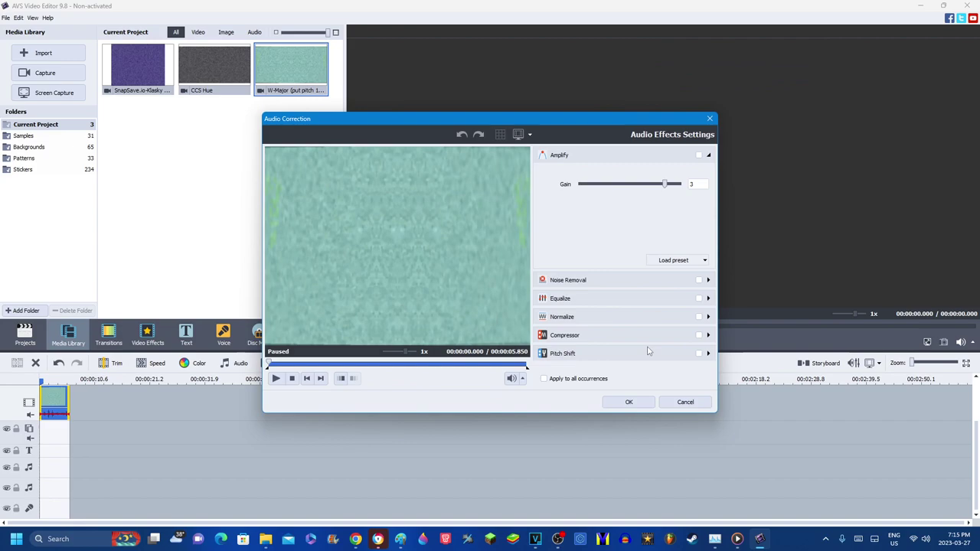
{"action": "left_click", "coordinate": [648, 351]}
{"action": "left_click_drag", "start_coordinate": [614, 279], "coordinate": [653, 302]}
{"action": "left_click", "coordinate": [629, 402]}
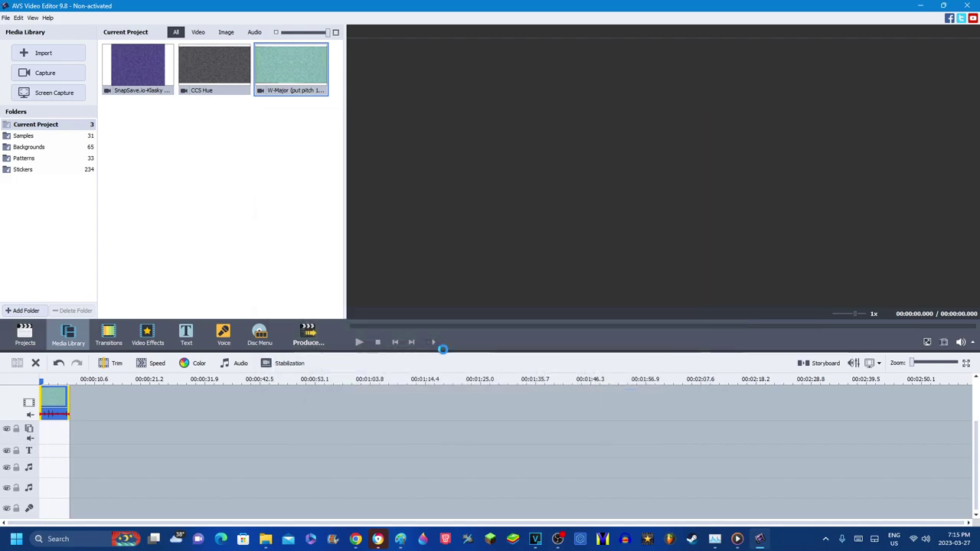
{"action": "left_click", "coordinate": [358, 343]}
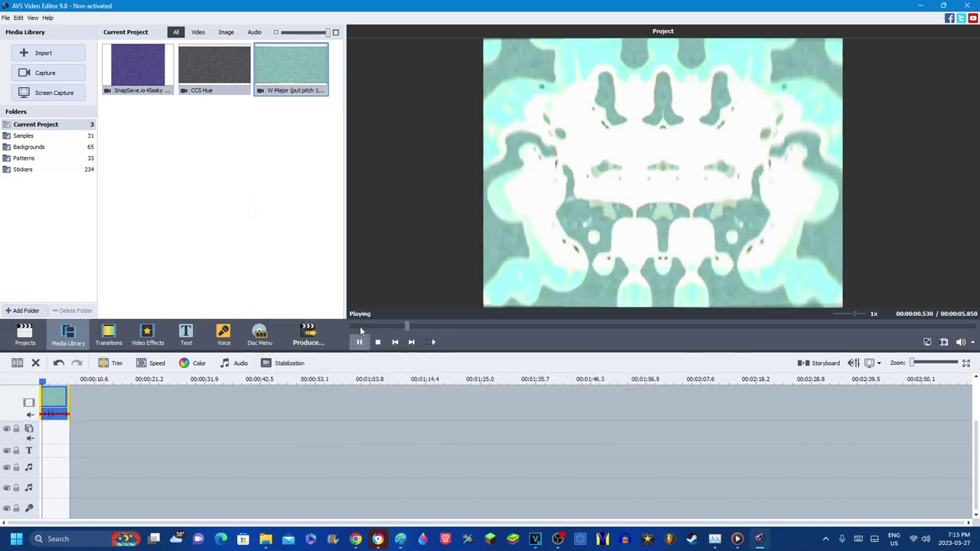